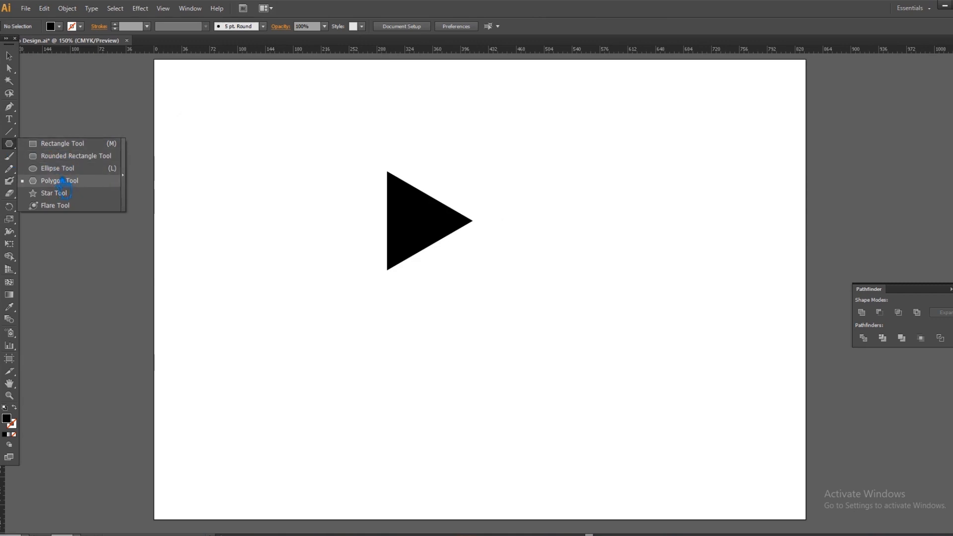
Draw a rectangle about 269 × 62 px extending left from the triangle's flat side as an arrow shaft.
drag(63, 180, 56, 173)
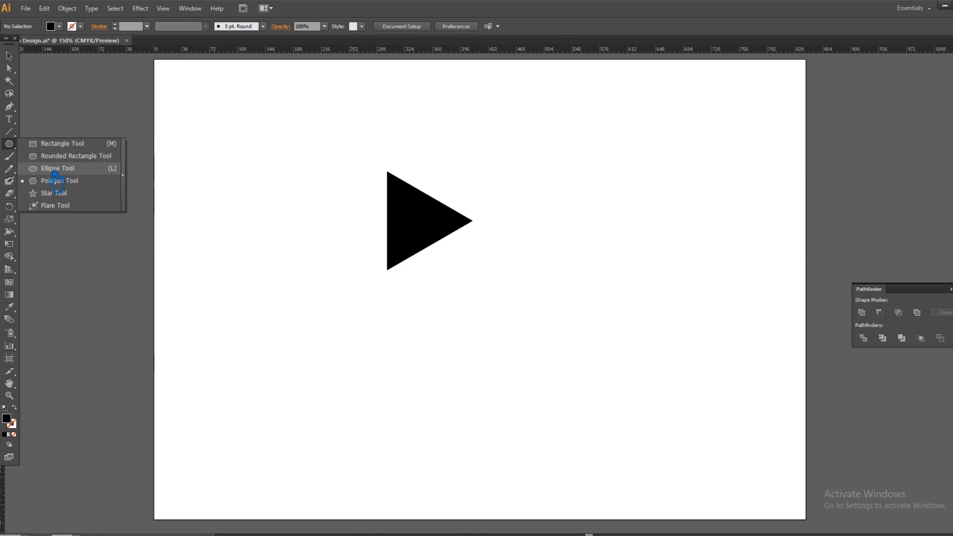
drag(55, 173, 66, 144)
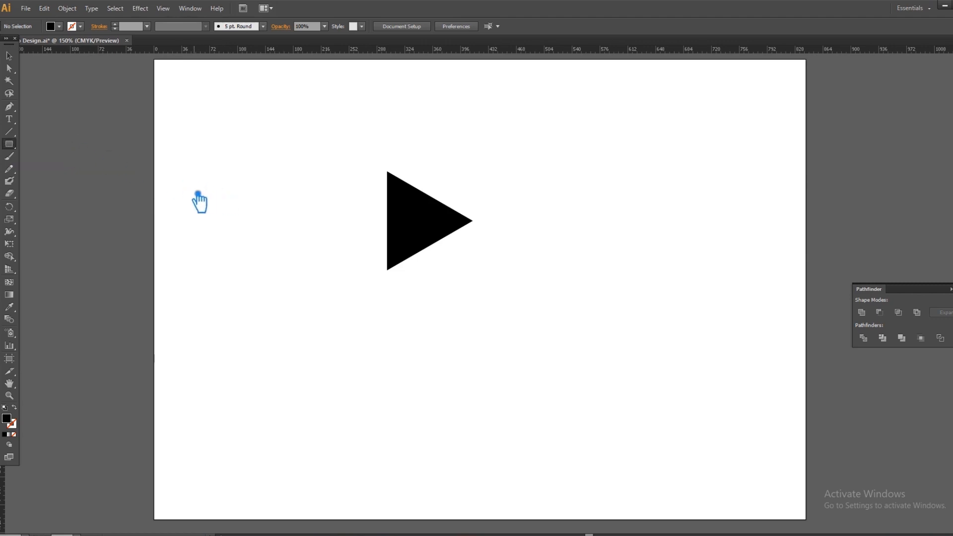
drag(189, 200, 397, 247)
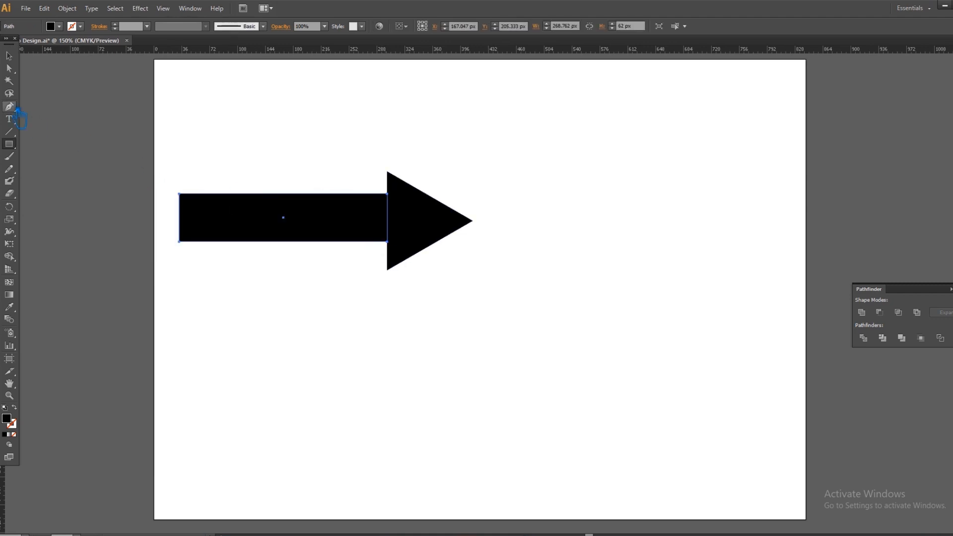
Vertically centre the rectangle and triangle on each other and group them as one arrow.
click(14, 58)
drag(507, 265, 233, 138)
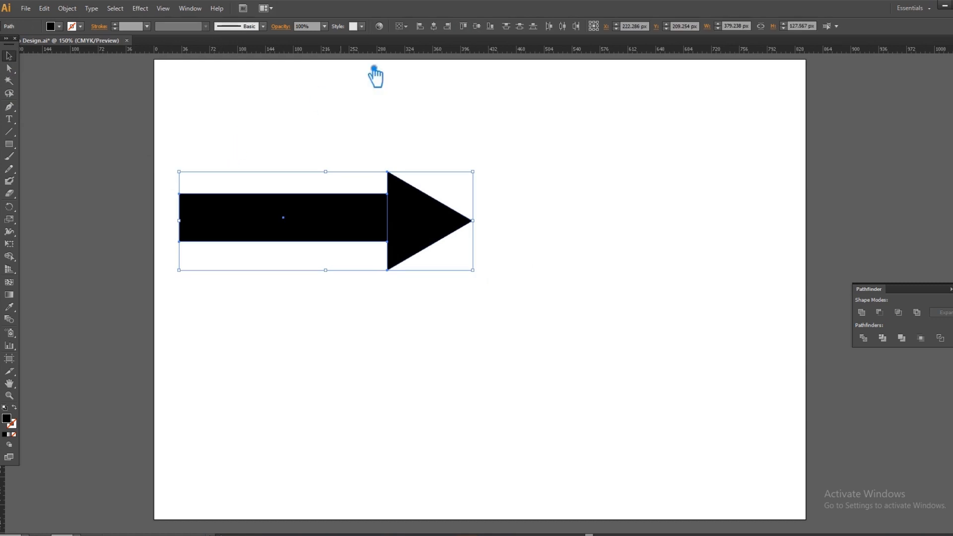
click(477, 27)
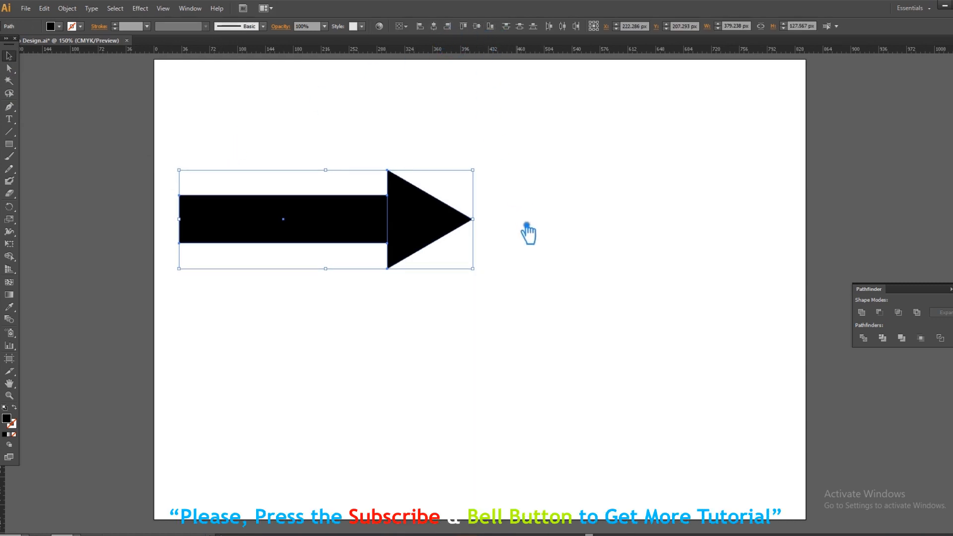
click(530, 233)
drag(480, 302, 159, 123)
key(ctrl+g)
Move the arrow off the artboard beyond its left edge and save the document.
drag(420, 218, 97, 260)
click(319, 260)
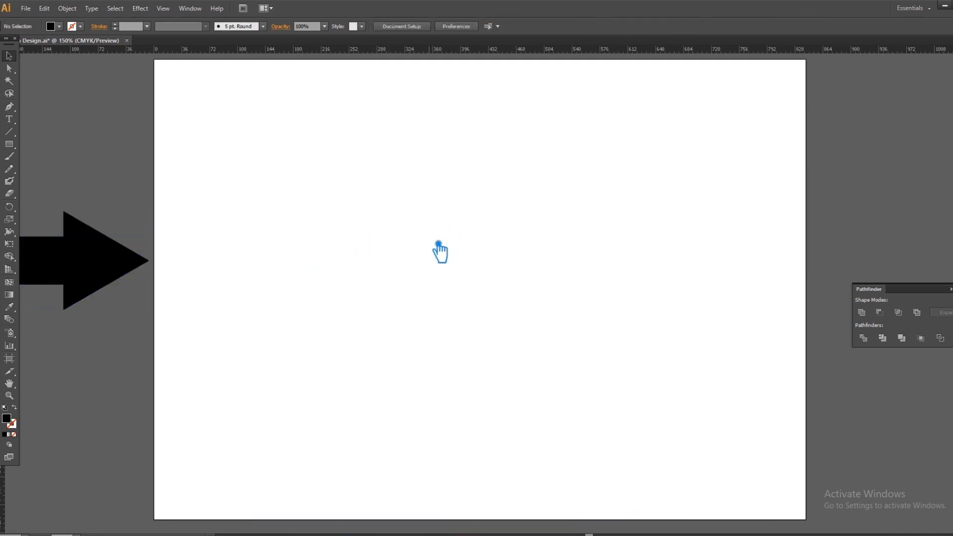
key(ctrl+s)
drag(20, 148, 71, 172)
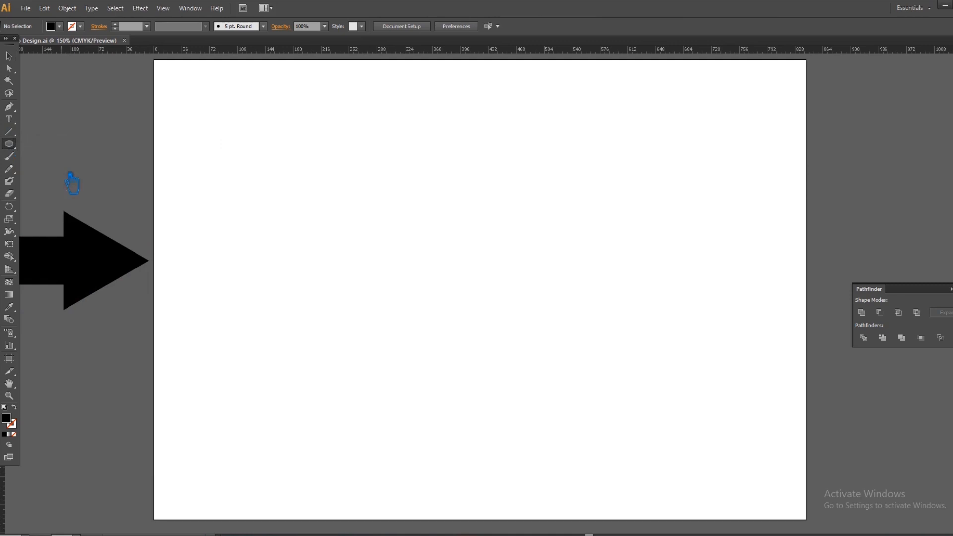
drag(271, 190, 367, 275)
key(ctrl+z)
drag(19, 149, 55, 156)
drag(264, 194, 336, 227)
key(ctrl+z)
Create a 106.667 × 44.6665 px rounded rectangle with the corner radius set to 50 px.
click(297, 185)
click(521, 278)
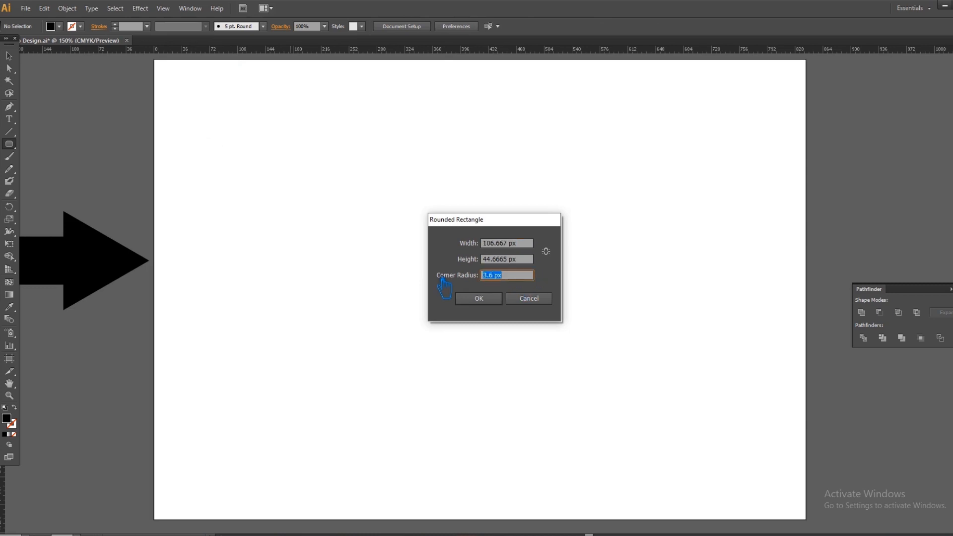
text(50)
click(494, 300)
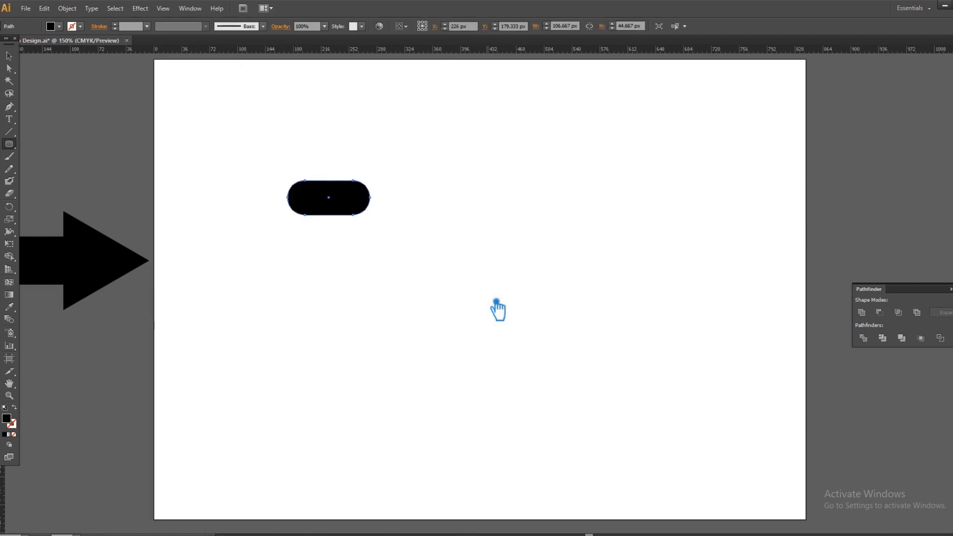
Delete the small rounded rectangle and draw a larger pill shape about 151 × 94 px in the artboard's upper left.
click(9, 56)
click(342, 148)
click(352, 204)
key(Delete)
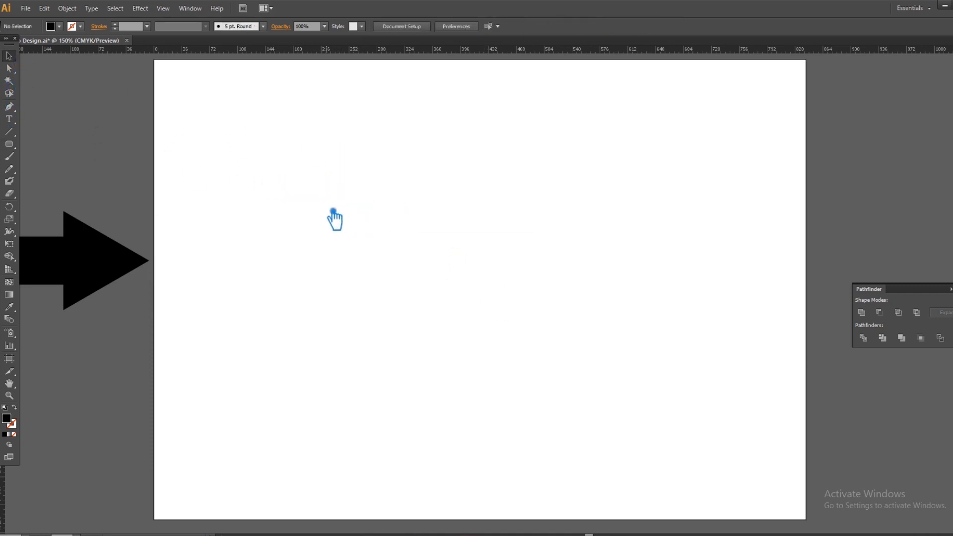
drag(241, 174, 365, 251)
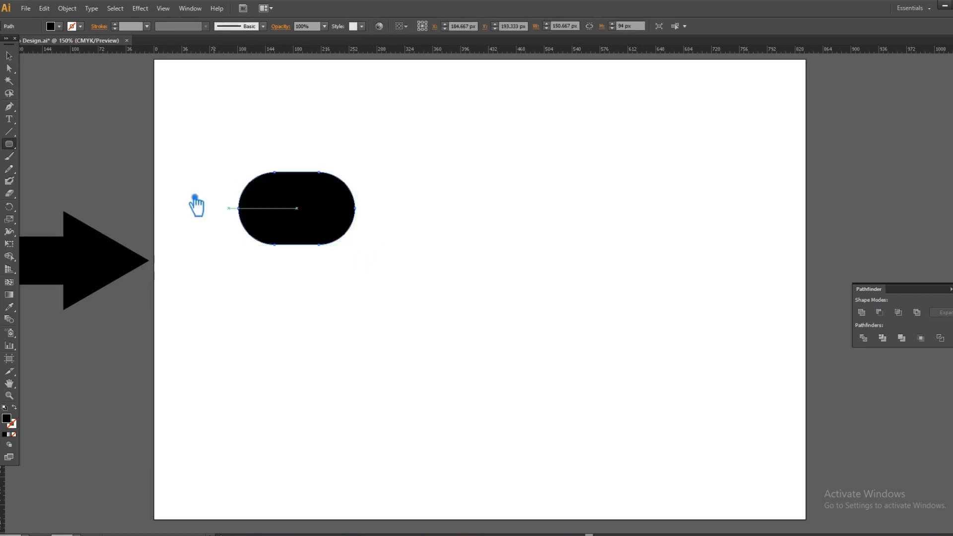
click(9, 56)
click(258, 133)
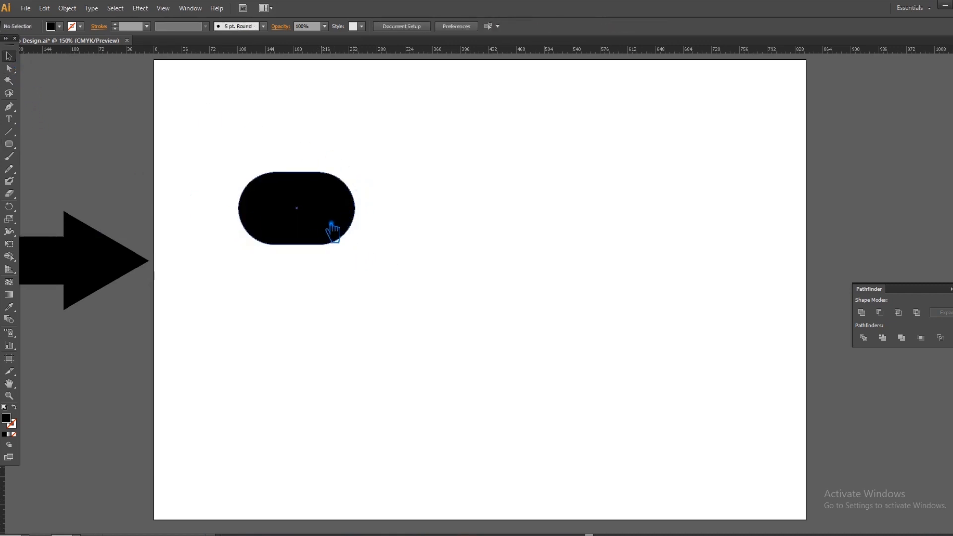
Duplicate the pill shape straight below the original and raise the copy so the two overlap.
drag(326, 213, 326, 286)
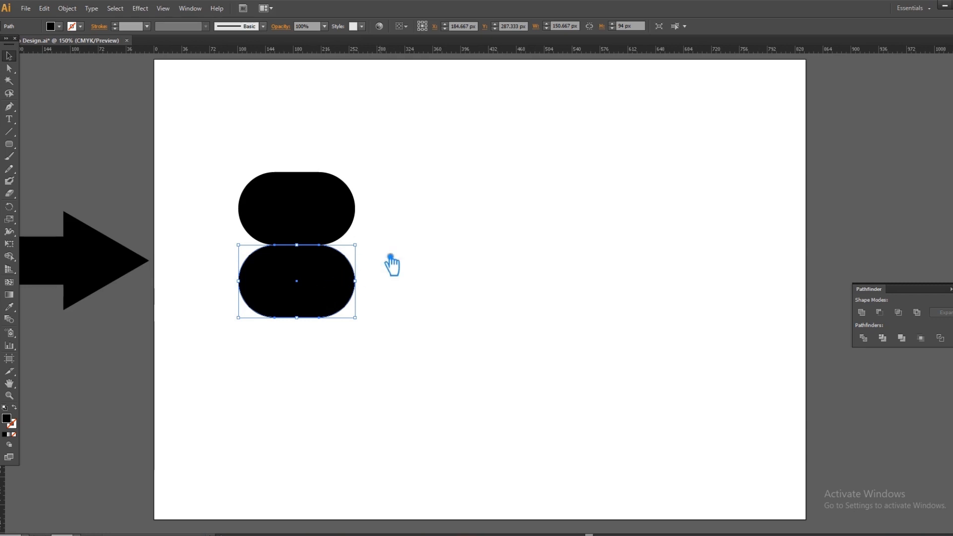
click(409, 248)
drag(319, 285, 319, 272)
click(412, 234)
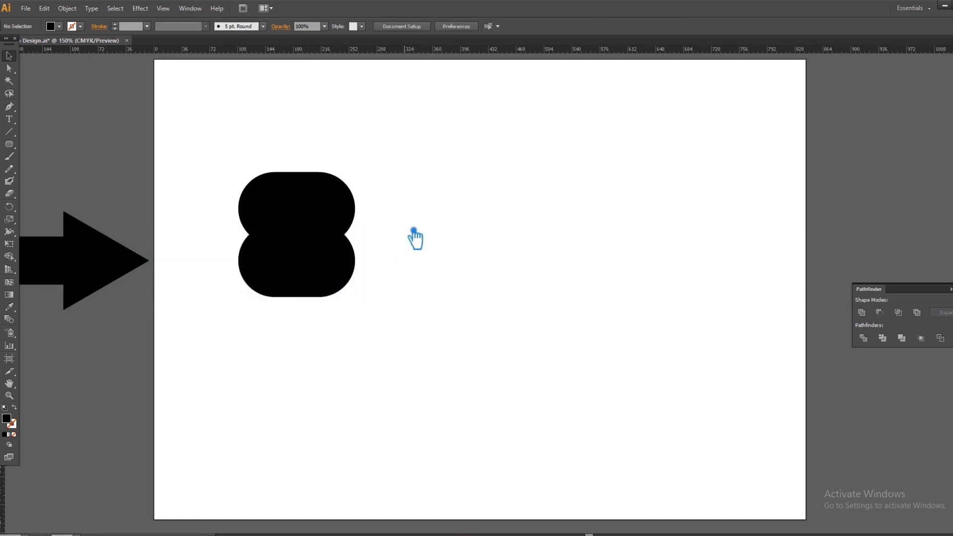
Move the upper pill straight down so it overlaps the lower one further.
drag(377, 330, 293, 232)
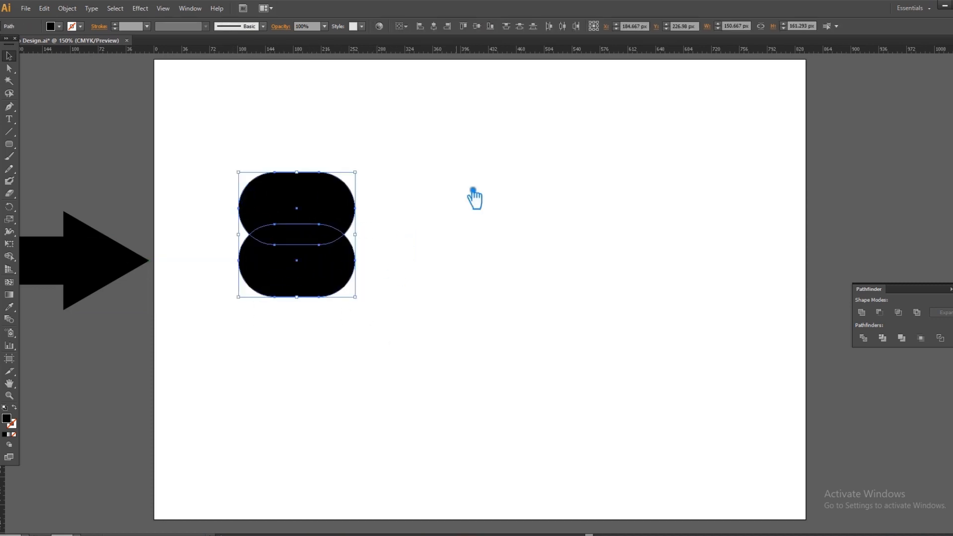
click(358, 203)
click(332, 206)
mouse_move(332, 206)
mouse_down()
mouse_move(324, 204)
mouse_move(327, 222)
mouse_up()
click(481, 203)
click(385, 209)
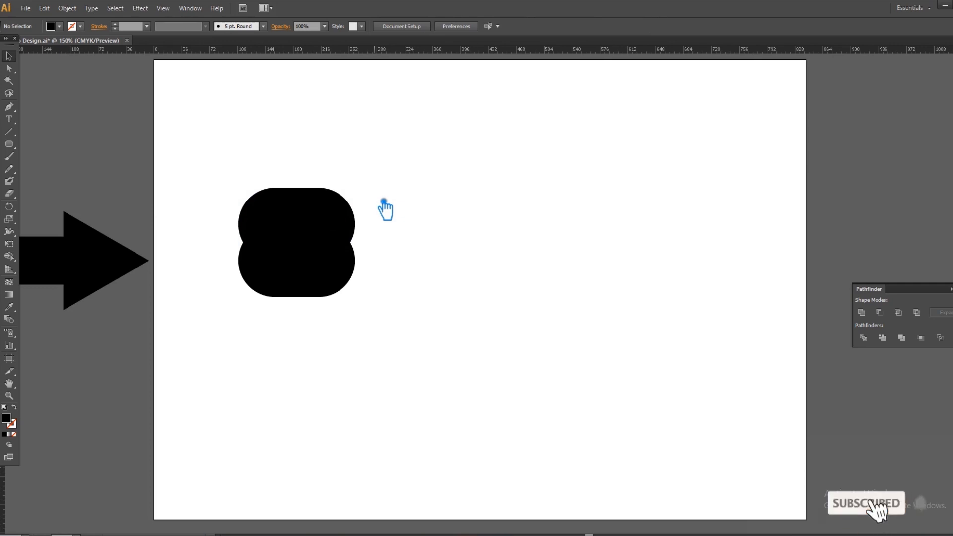
drag(397, 334, 440, 293)
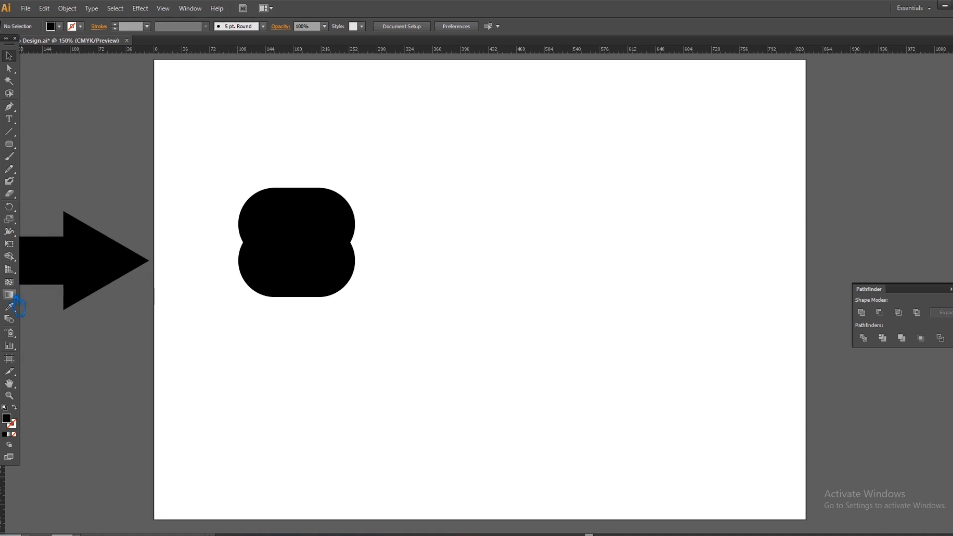
Draw a vertical line about 229 px tall and place it slightly left of the pills' centre, crossing both shapes completely.
drag(304, 186, 300, 311)
click(9, 56)
click(389, 180)
click(312, 227)
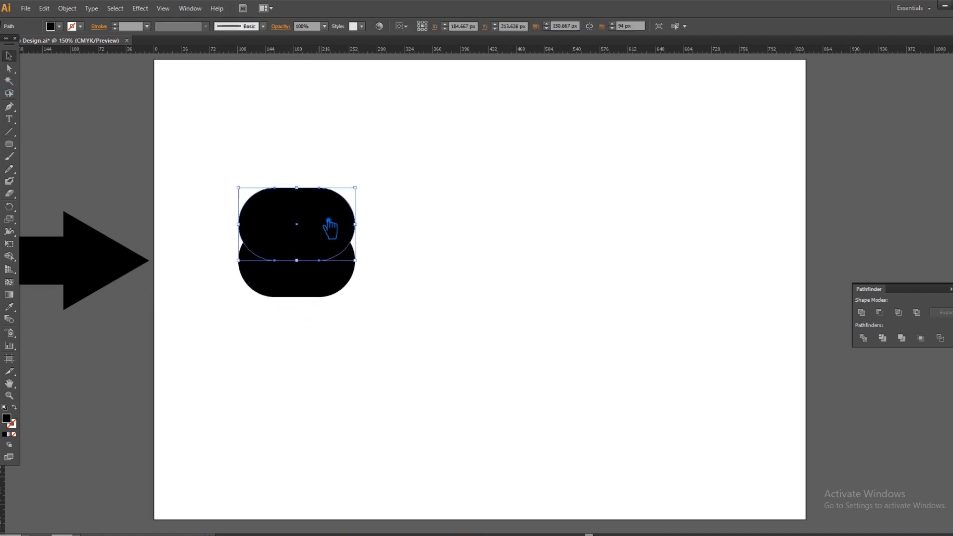
click(298, 310)
drag(296, 310, 305, 361)
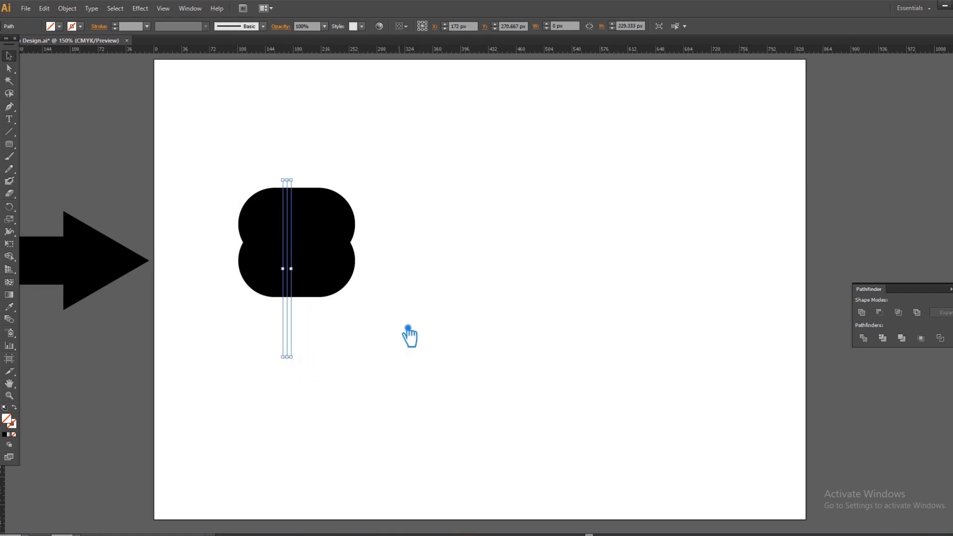
key(Up)
key(Up)
key(Up)
key(Up)
Nudge the upper pill upward and the lower pill slightly downward to reduce their overlap.
click(339, 229)
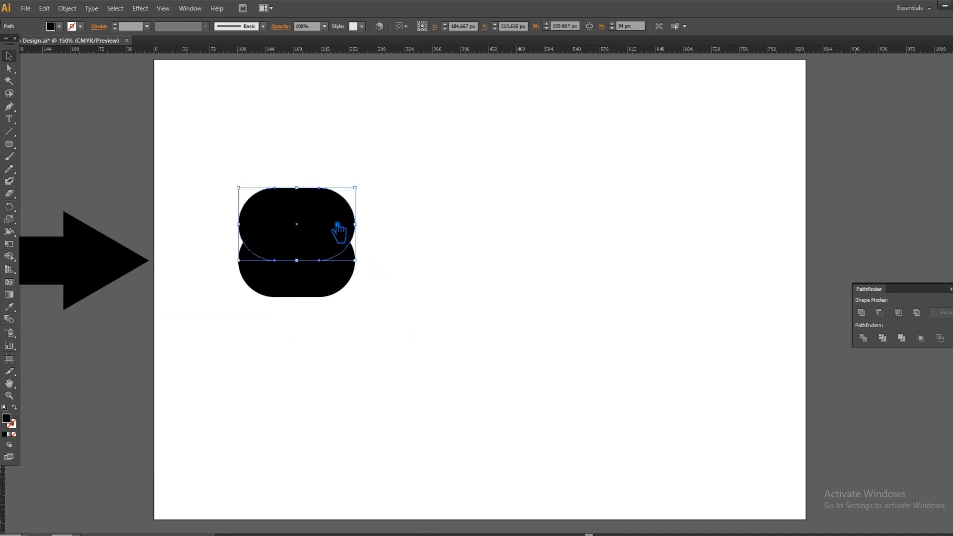
key(Up)
key(Up)
key(Up)
key(Up)
key(Up)
key(Up)
key(Up)
key(Up)
key(Up)
key(Up)
key(Up)
key(Up)
key(Up)
key(Up)
key(Up)
click(334, 290)
drag(427, 383, 201, 110)
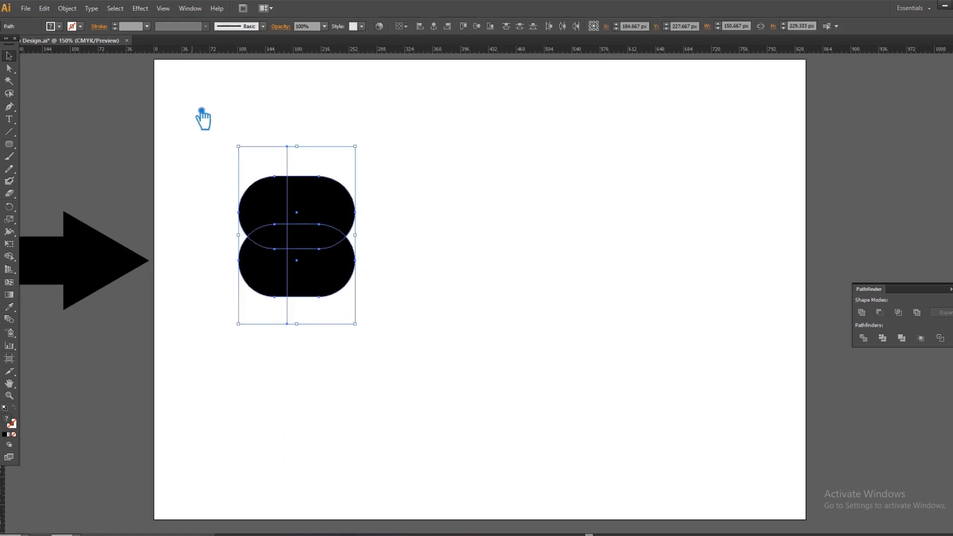
click(336, 272)
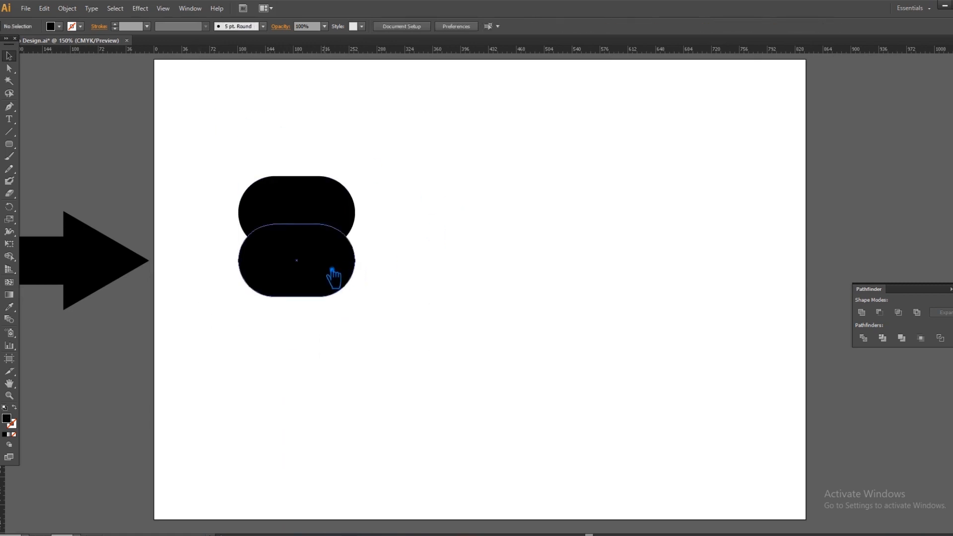
Split both pills along the vertical line with Pathfinder Divide and ungroup the resulting pieces.
drag(397, 343, 162, 130)
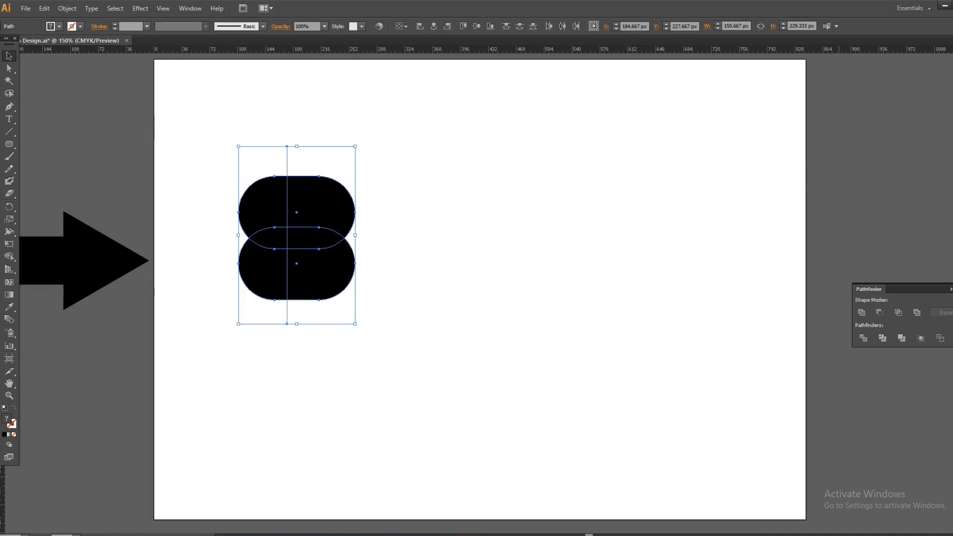
click(886, 339)
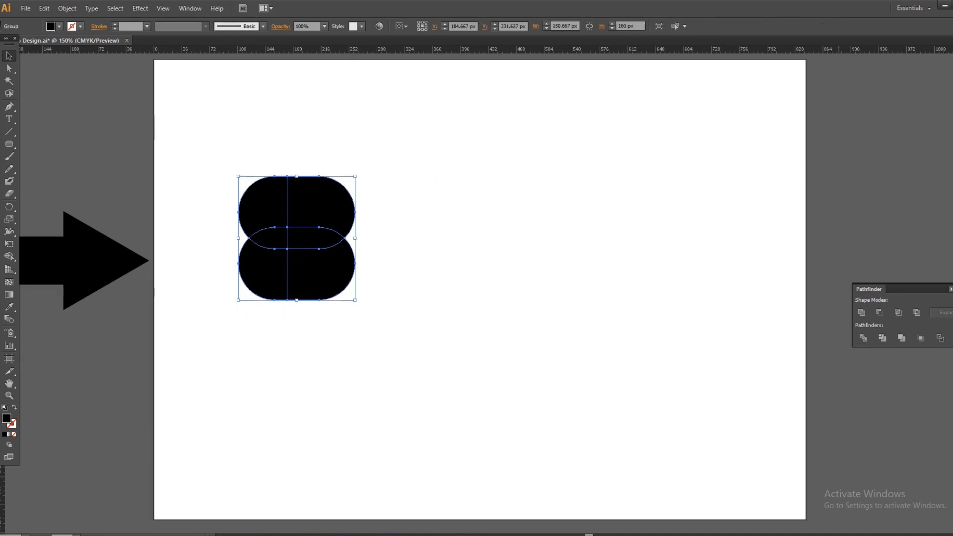
click(534, 210)
click(283, 212)
right_click(278, 204)
click(305, 262)
Delete the pieces left of the dividing line to leave a B-shaped silhouette.
click(206, 213)
click(277, 213)
key(Delete)
click(280, 233)
key(Delete)
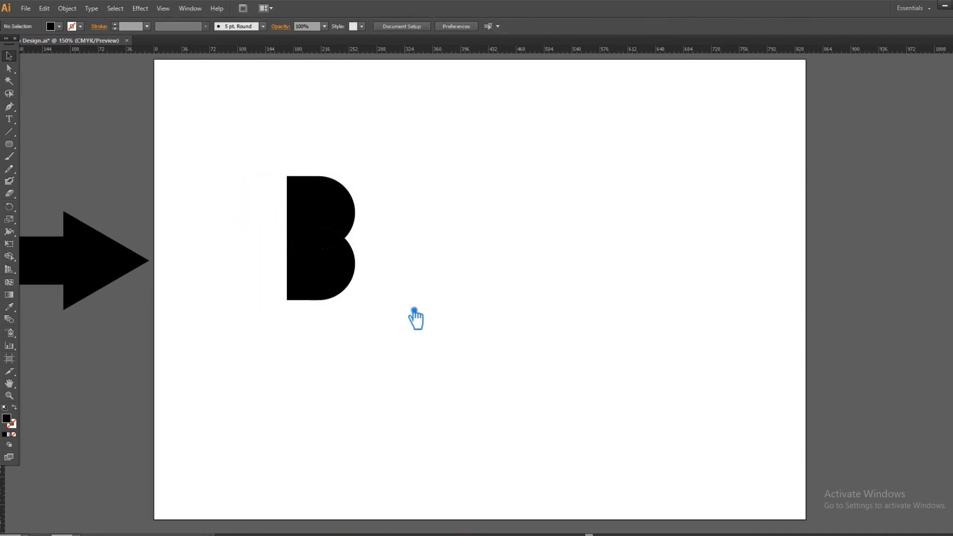
Unite the remaining pieces of the B into a single shape.
drag(415, 318, 230, 162)
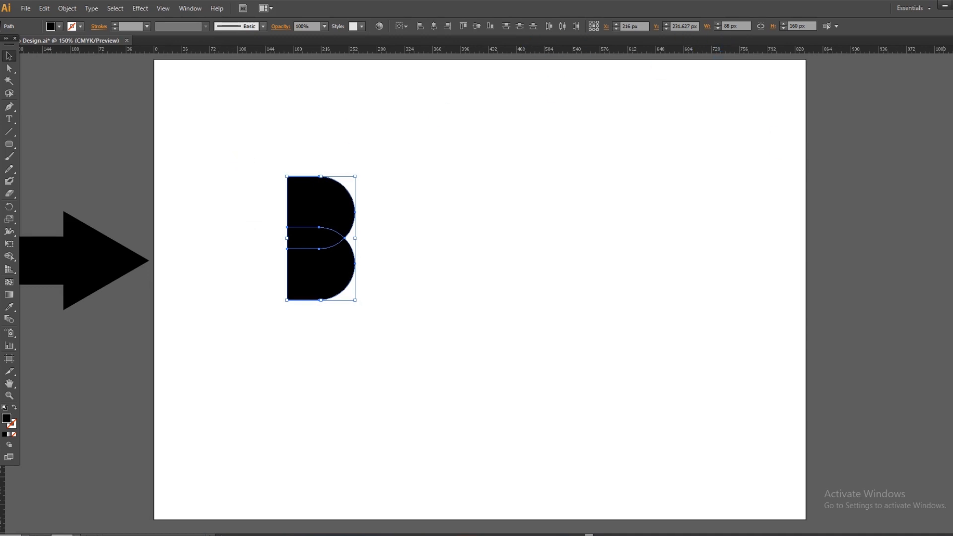
key(ctrl+shift+F9)
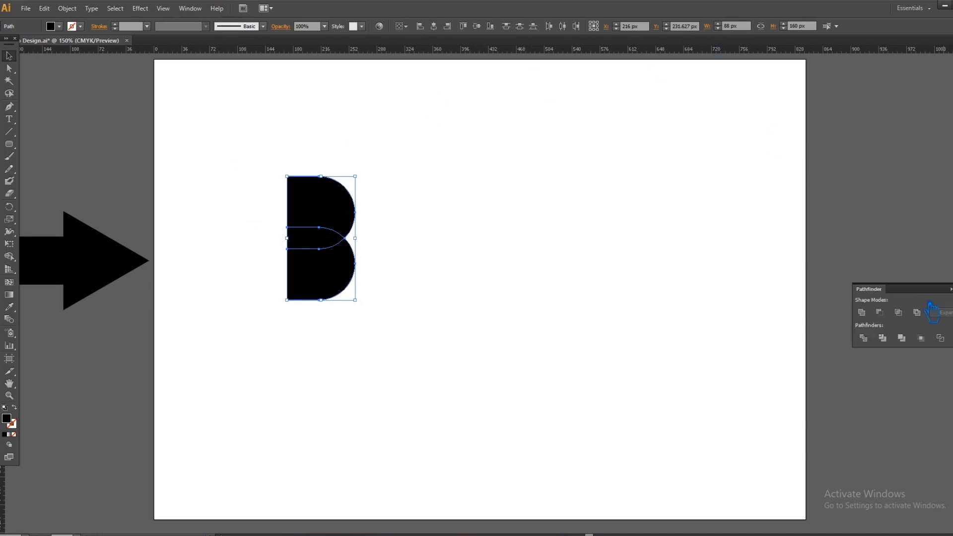
click(864, 314)
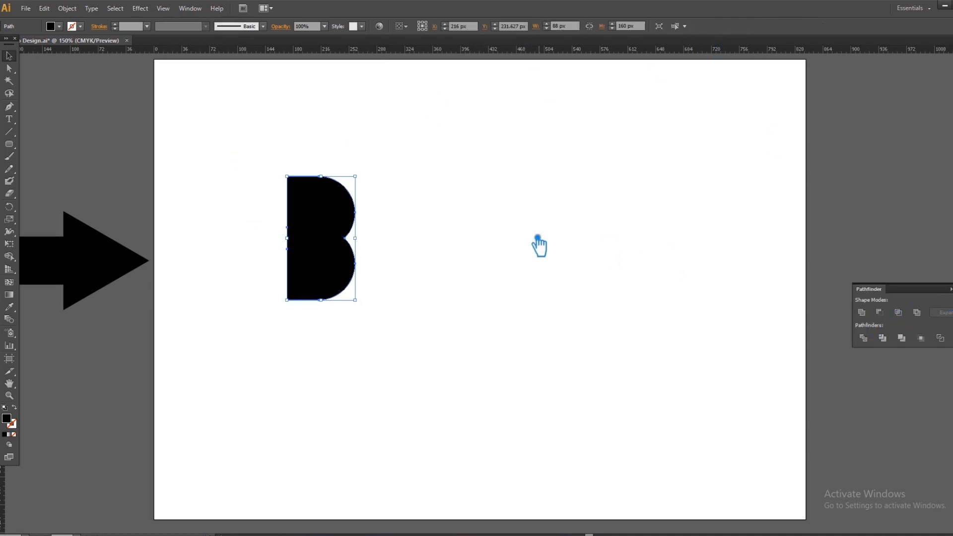
Remove the surplus anchor points from the middle of the B's straight left edge.
drag(9, 107, 69, 130)
click(295, 250)
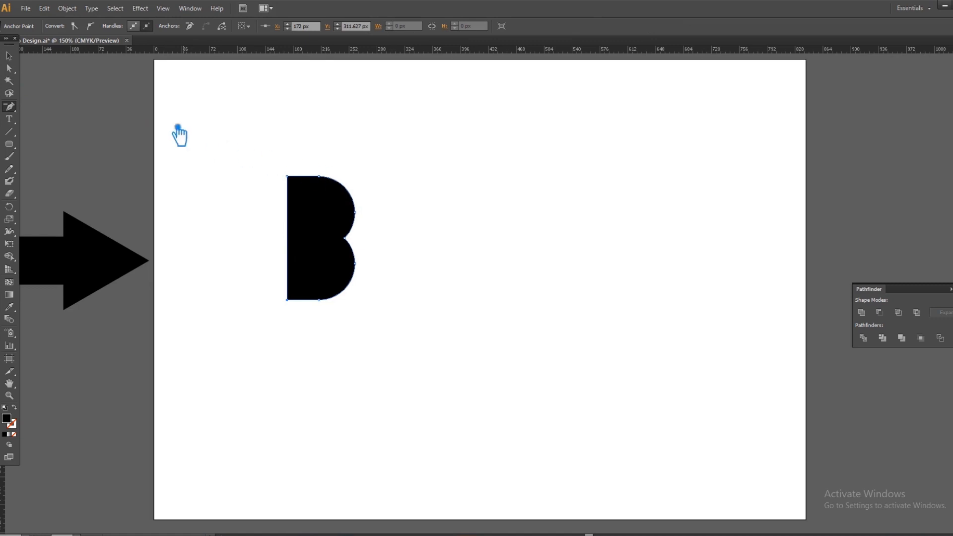
click(9, 56)
click(198, 149)
Move the arrow onto the artboard below the B and scale it down proportionally to about 114 × 38 px.
click(101, 259)
click(134, 308)
drag(106, 292, 527, 412)
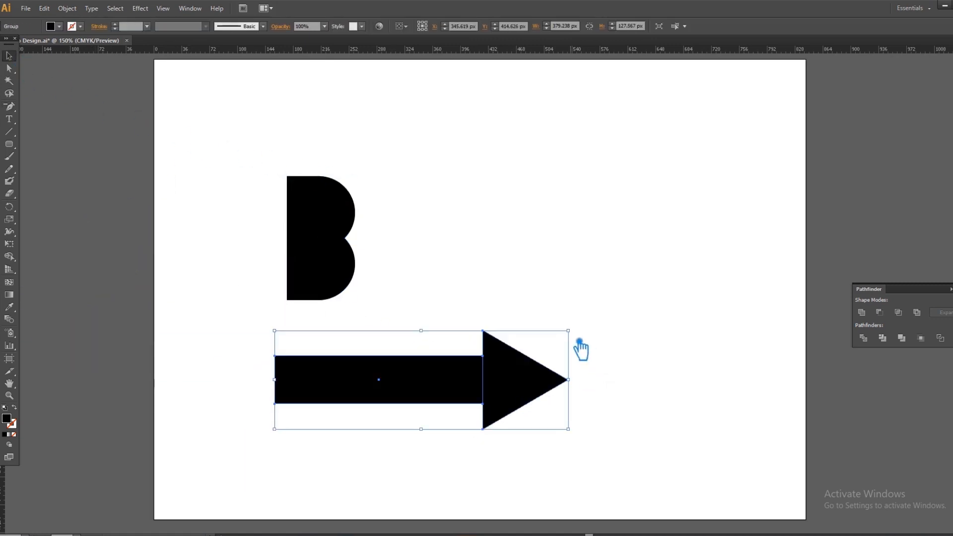
drag(575, 333, 469, 368)
click(514, 324)
Unite the arrow's parts into one shape and place it across the B's upper lobe, its tail extending left.
click(450, 387)
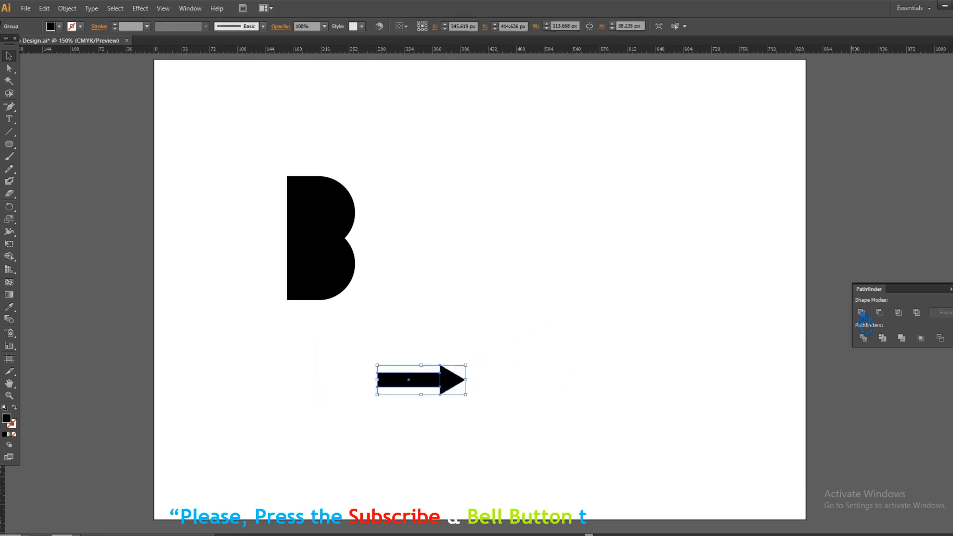
click(665, 334)
drag(450, 386, 322, 218)
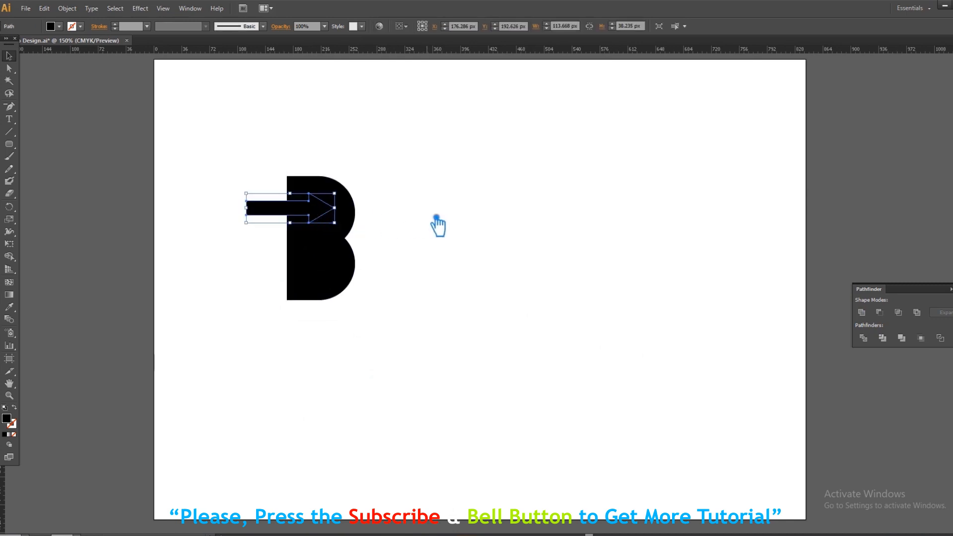
Fill the arrow with the dark grey of the canvas surround and bring it in front of the B.
click(9, 307)
click(95, 292)
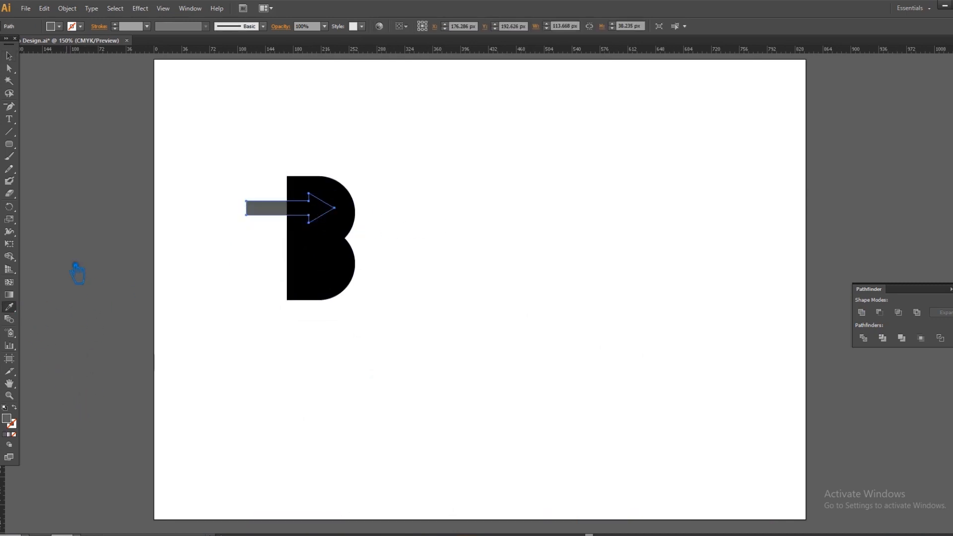
key(ctrl+shift+bracketright)
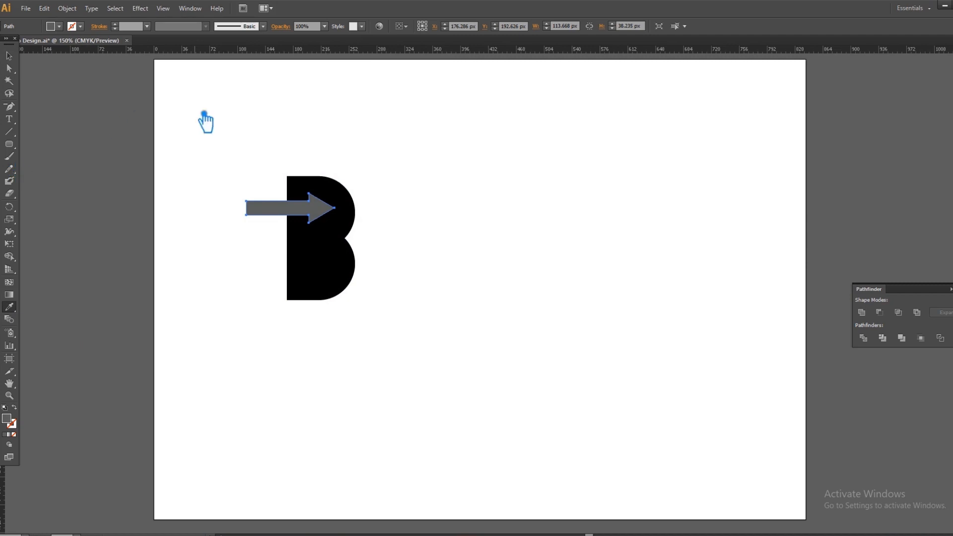
click(10, 56)
click(47, 105)
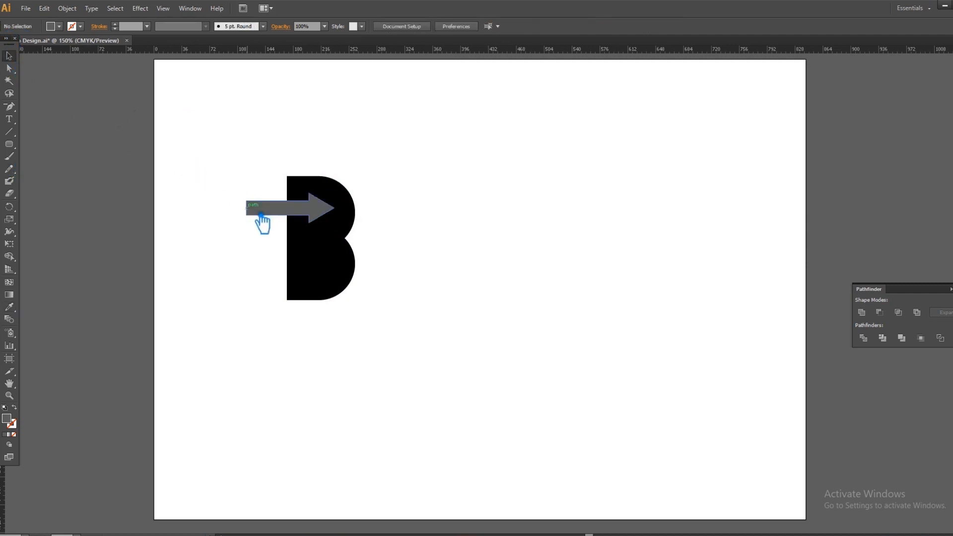
Duplicate the grey arrow straight down so the copy lies across the B's lower lobe.
click(320, 217)
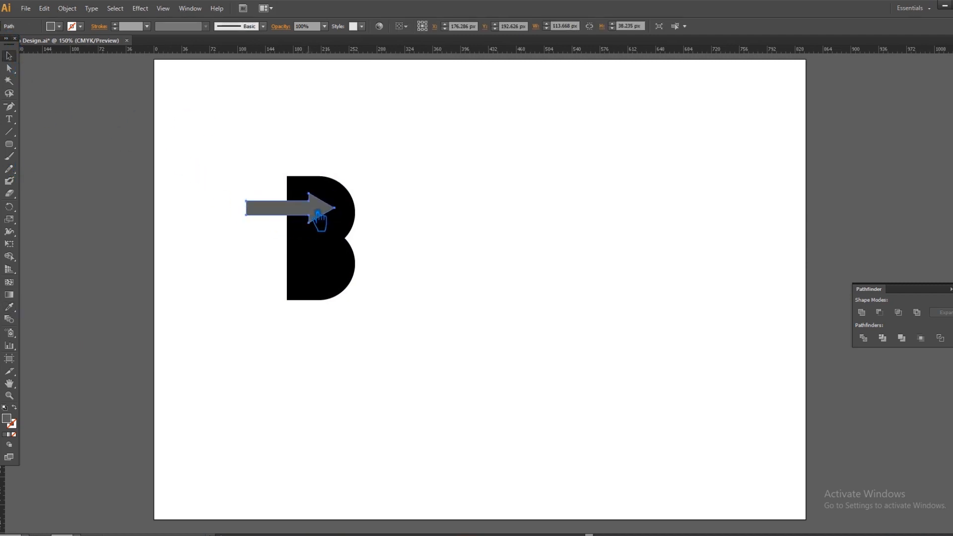
click(221, 215)
drag(290, 212, 287, 272)
click(454, 240)
Group the two grey arrows and align the group with the B.
click(277, 281)
shift+click(279, 212)
key(ctrl+g)
drag(472, 225, 199, 152)
click(505, 27)
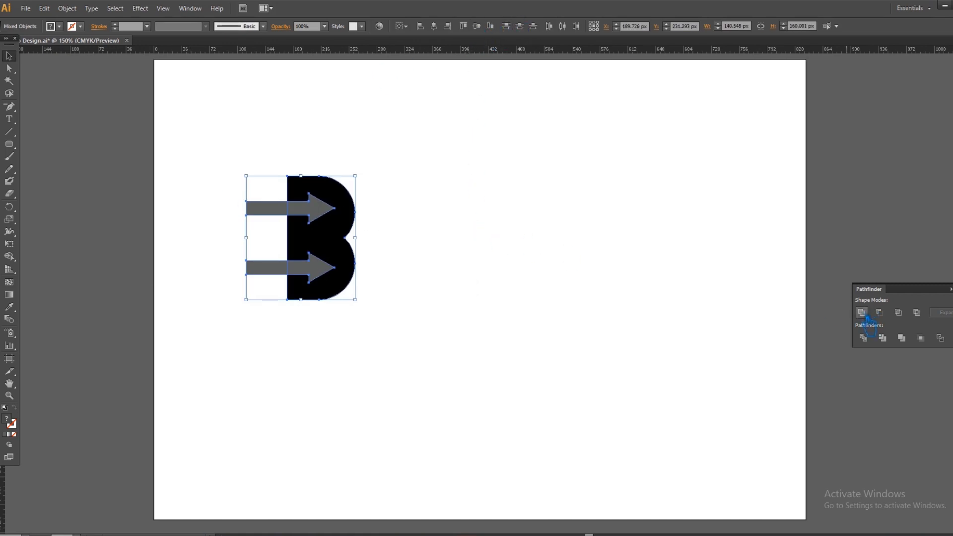
click(887, 316)
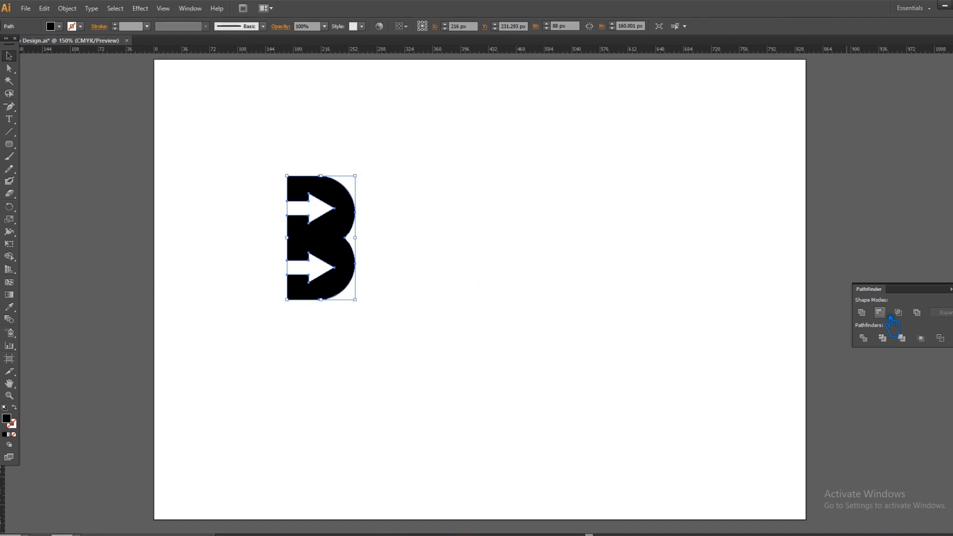
key(ctrl+z)
click(575, 281)
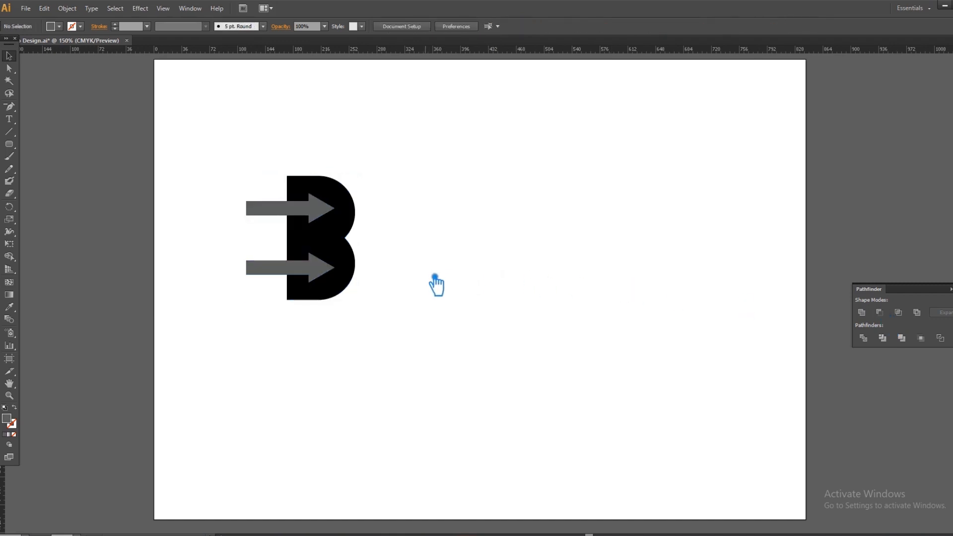
Subtract both arrows from the B with Minus Front and move the result towards the middle of the artboard.
drag(390, 314, 219, 166)
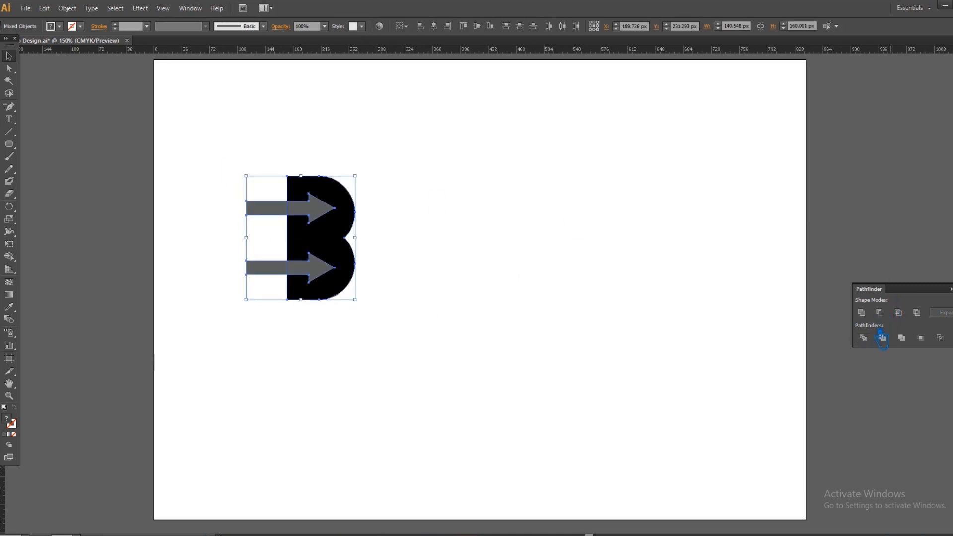
click(892, 321)
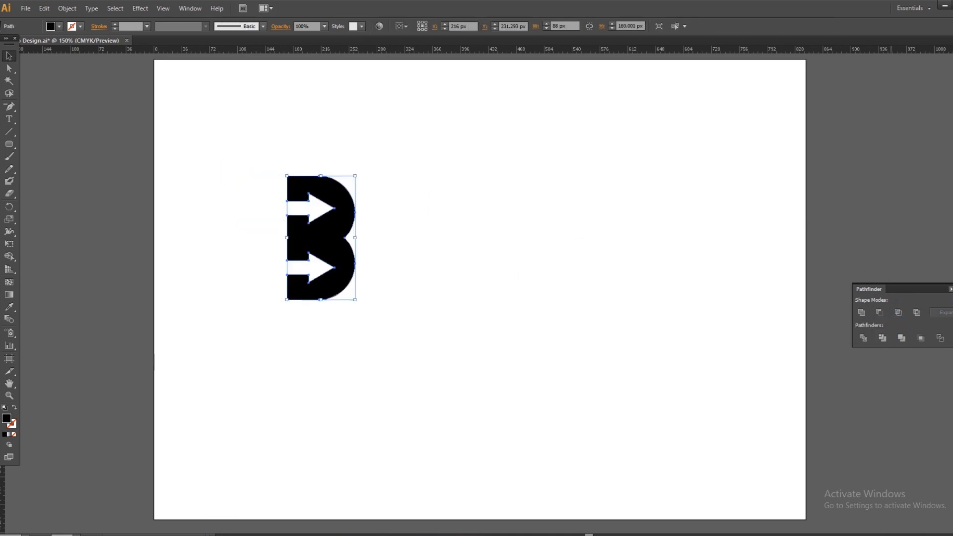
click(952, 285)
click(462, 272)
click(345, 242)
click(441, 241)
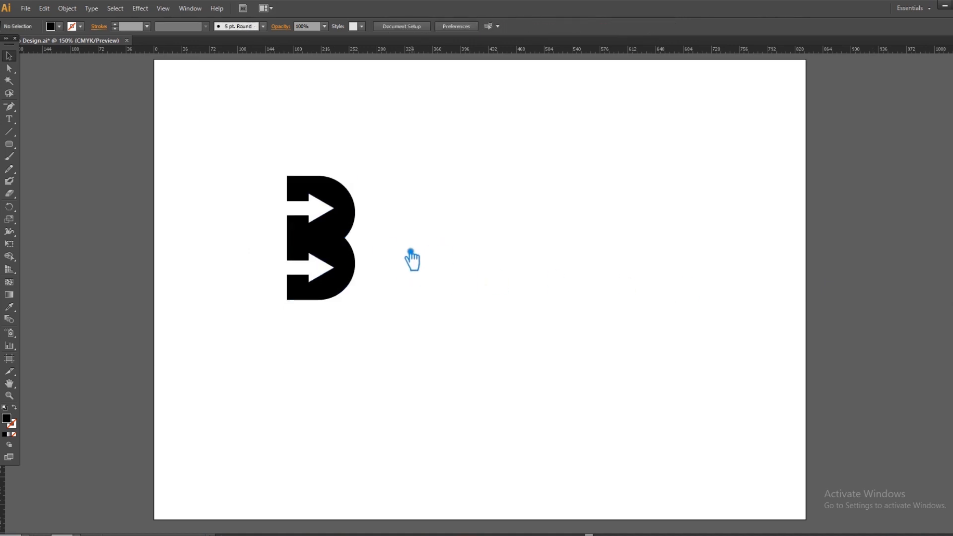
drag(355, 258, 483, 273)
click(601, 268)
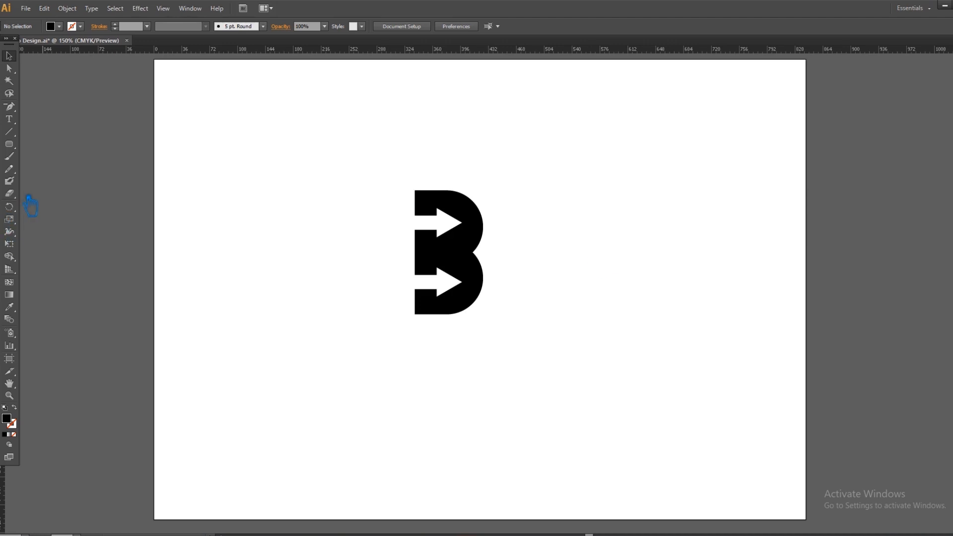
Draw an ellipse, rotate it about 45°, and place it diagonally across the B's upper lobe, spanning about 194 × 195 px overall.
drag(8, 144, 59, 169)
drag(203, 197, 345, 249)
key(v)
drag(348, 181, 300, 153)
drag(293, 213, 461, 220)
drag(465, 149, 477, 132)
drag(453, 226, 456, 219)
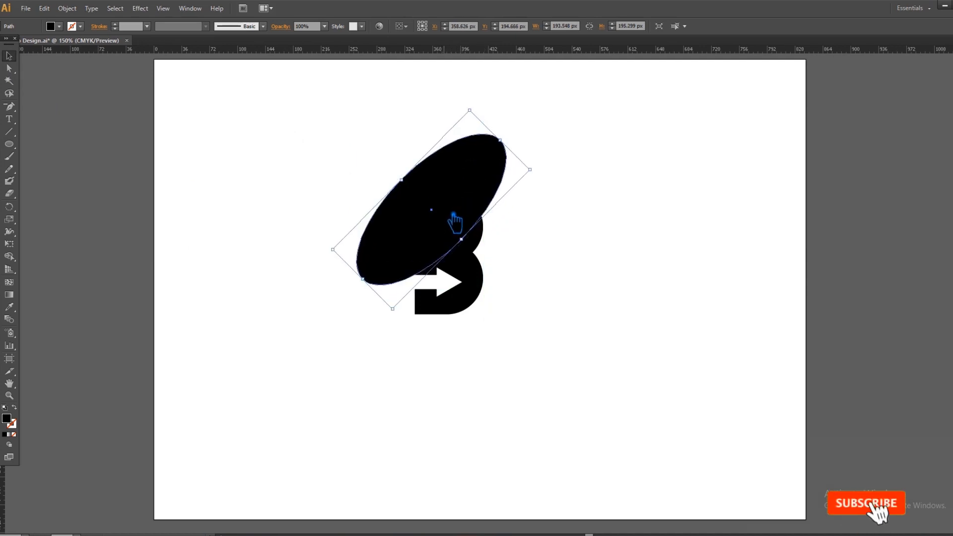
Fill the ellipse with the dark grey of the canvas surround using the Eyedropper.
click(9, 307)
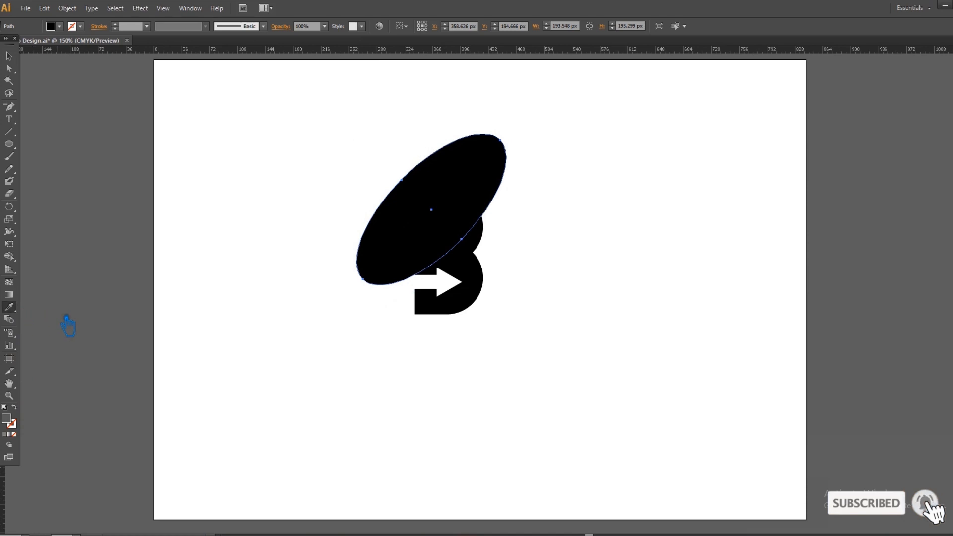
click(68, 325)
click(9, 56)
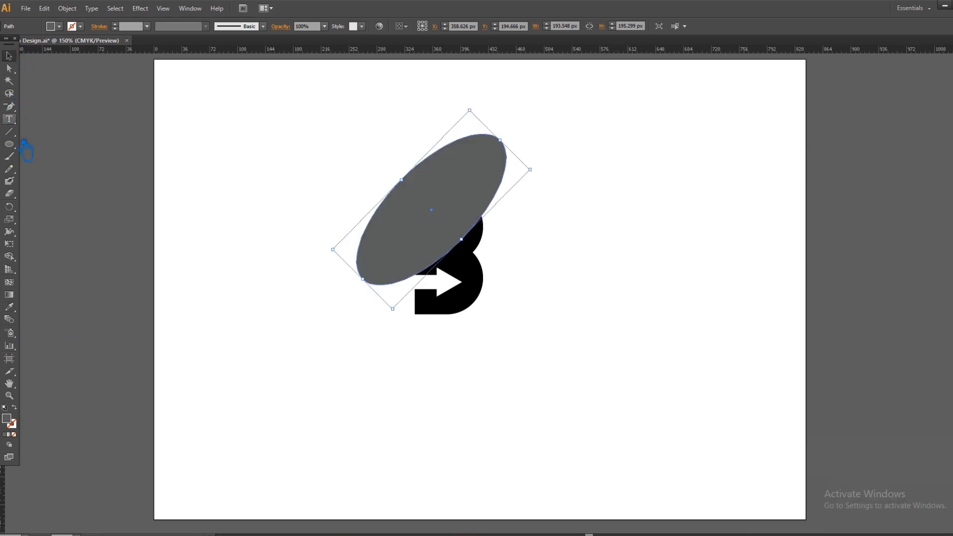
Show the ellipse temporarily as an outline, nudge it up 2 px over the B, and restore its grey fill.
click(15, 408)
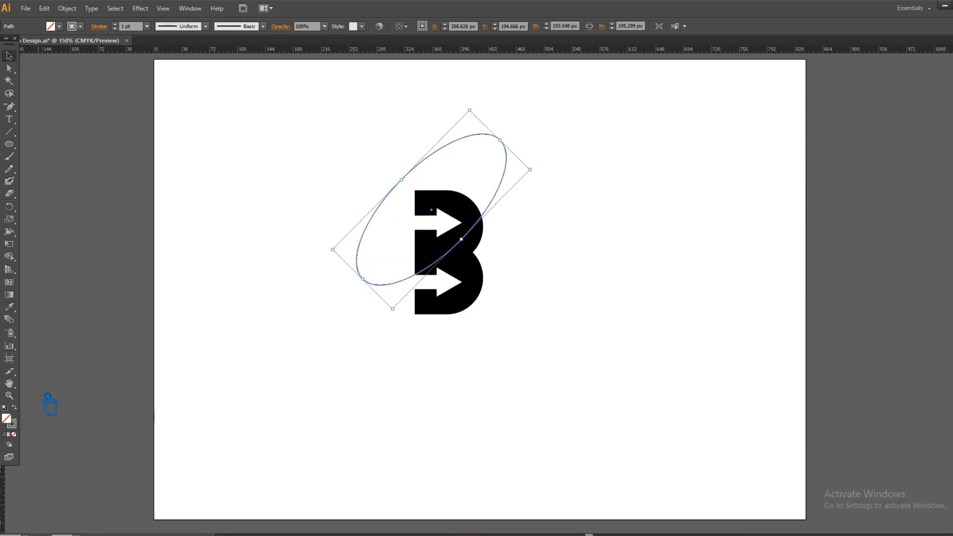
key(Up)
key(Up)
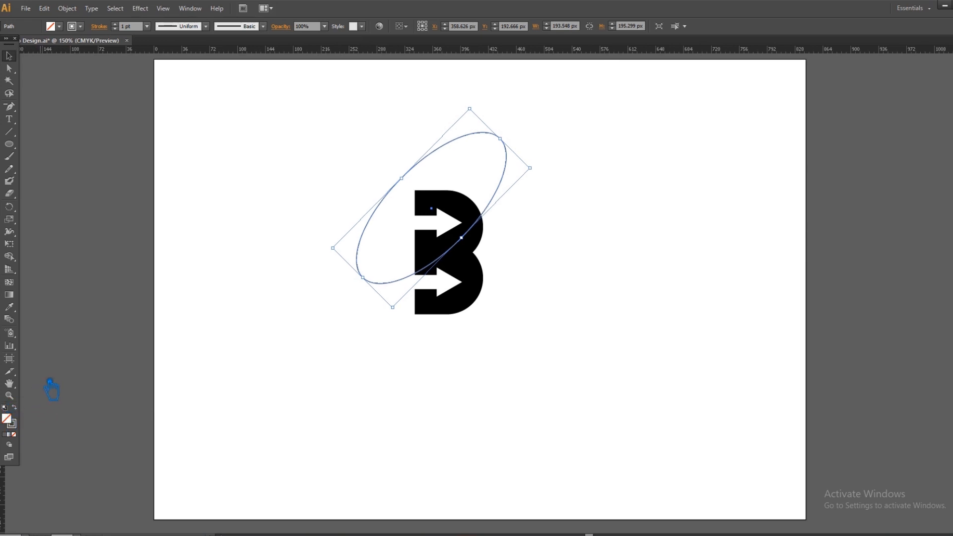
click(15, 408)
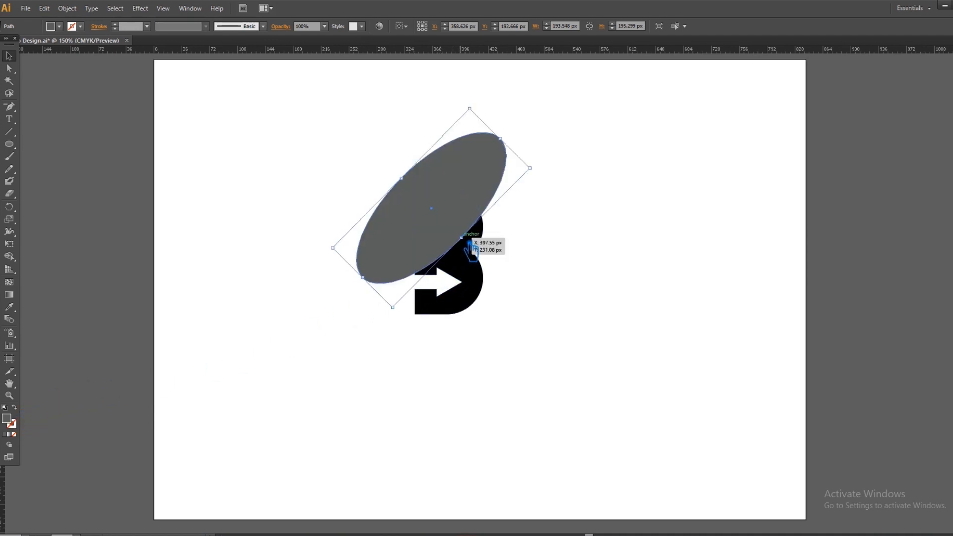
Duplicate the ellipse slightly up and left, and scale the copy down to about 181 × 183 px.
drag(469, 245, 465, 242)
drag(507, 136, 506, 145)
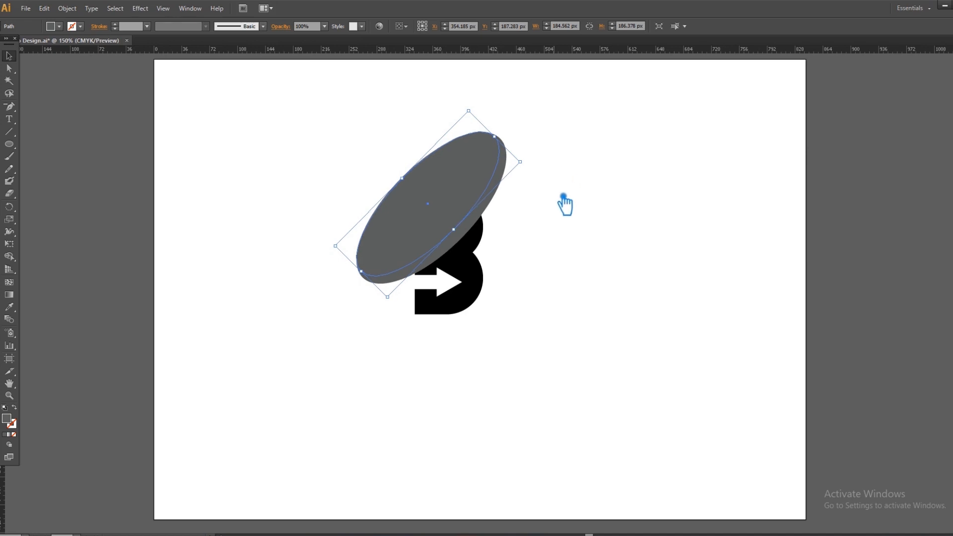
drag(529, 167, 529, 167)
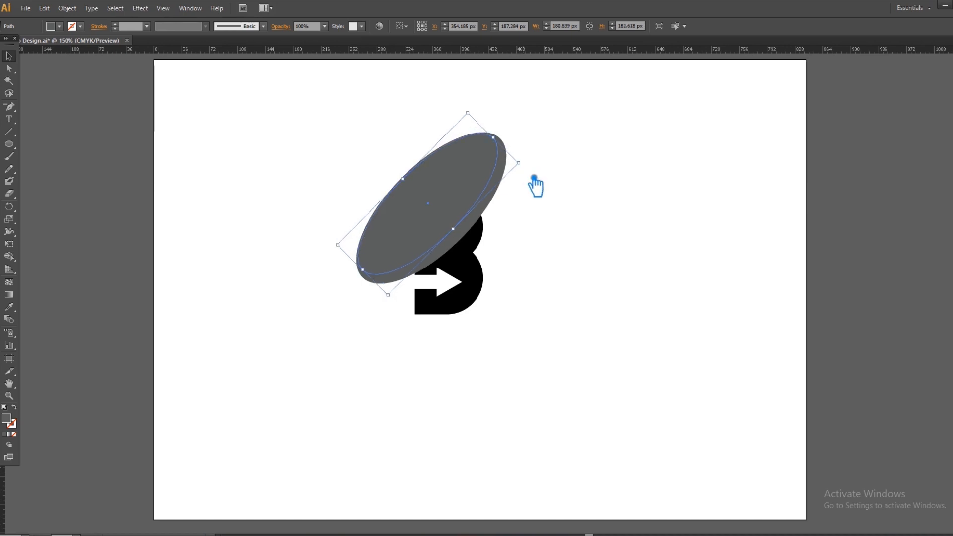
key(Left)
key(Up)
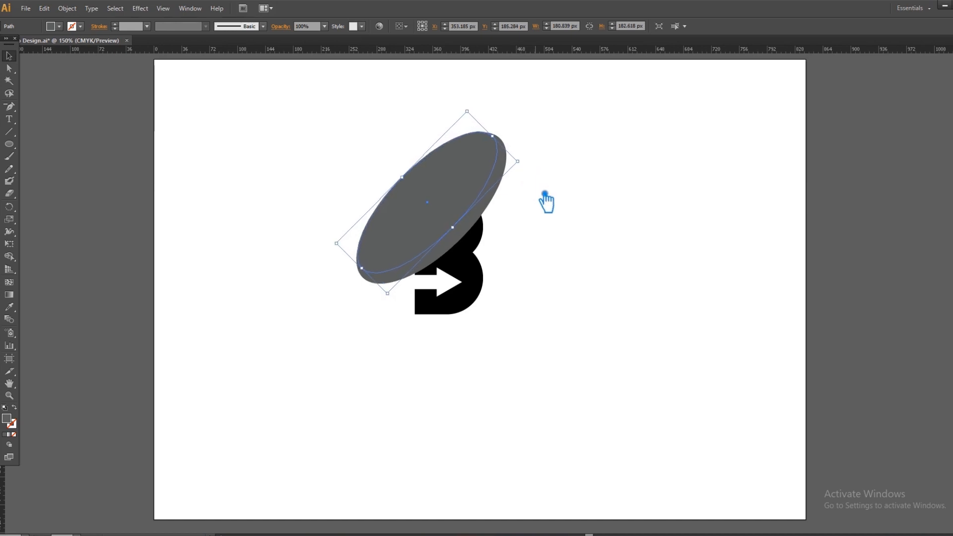
Subtract the smaller ellipse from the larger one with Minus Front to form a crescent swoosh.
drag(550, 199, 419, 140)
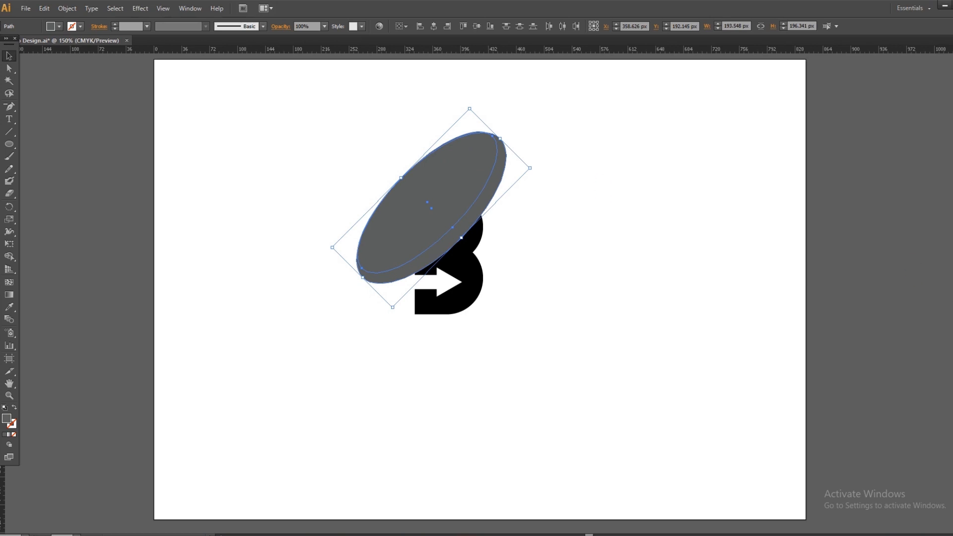
key(ctrl+shift+F9)
click(880, 313)
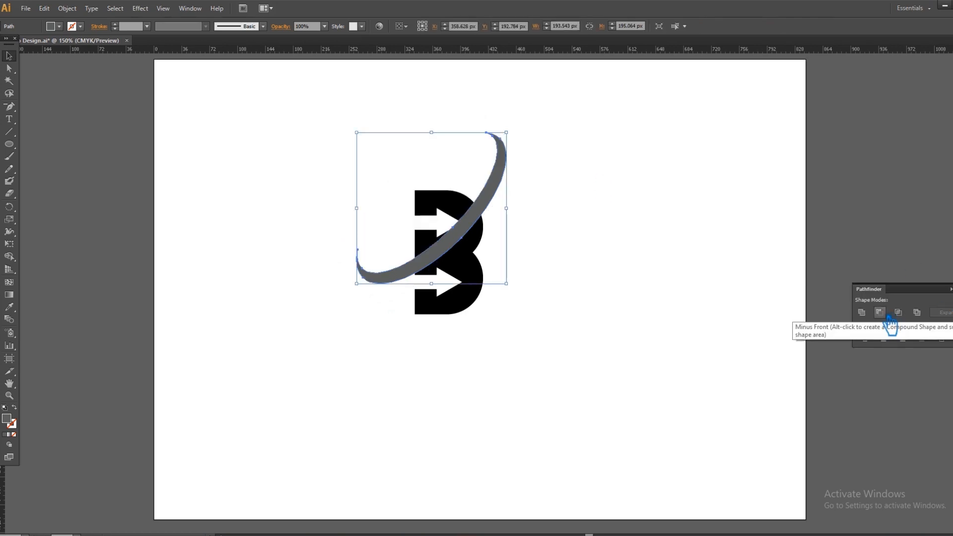
key(ctrl+shift+F9)
click(567, 253)
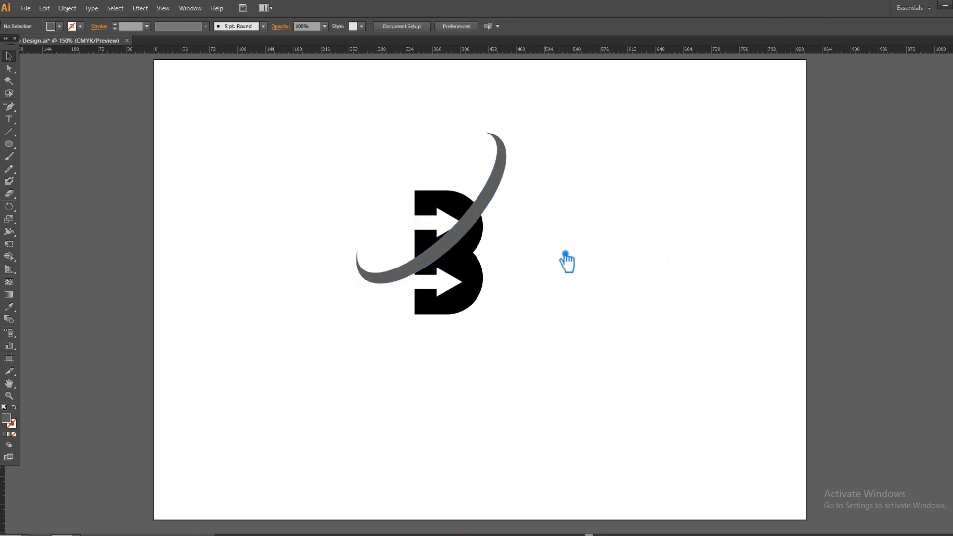
Reflect the swoosh across the vertical axis and move it down and right so it crosses the B.
right_click(492, 194)
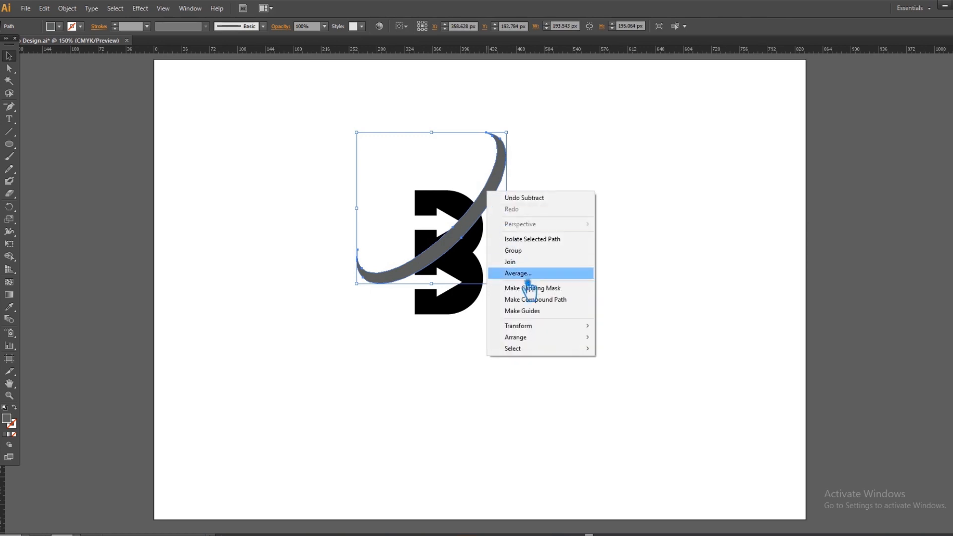
mouse_move(535, 326)
click(652, 366)
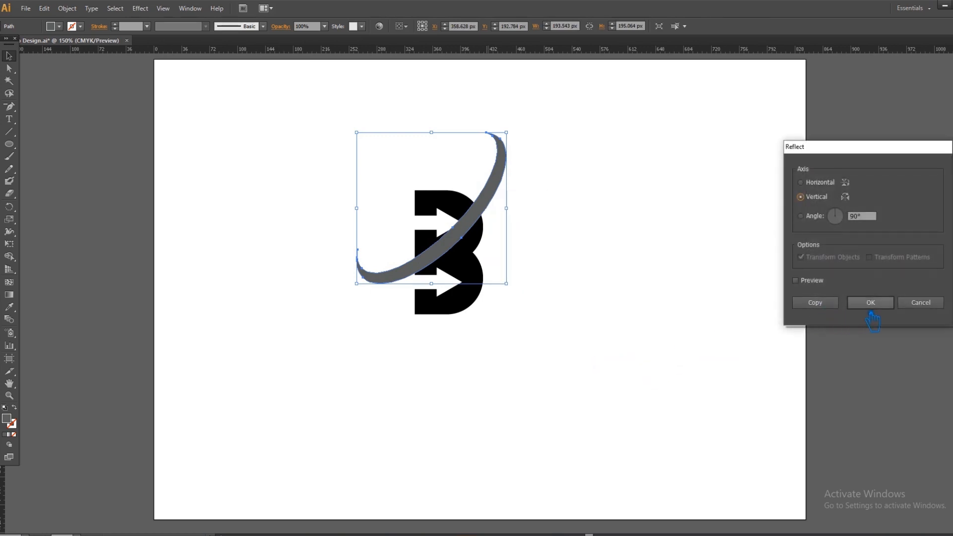
click(871, 303)
click(508, 296)
drag(498, 281, 516, 301)
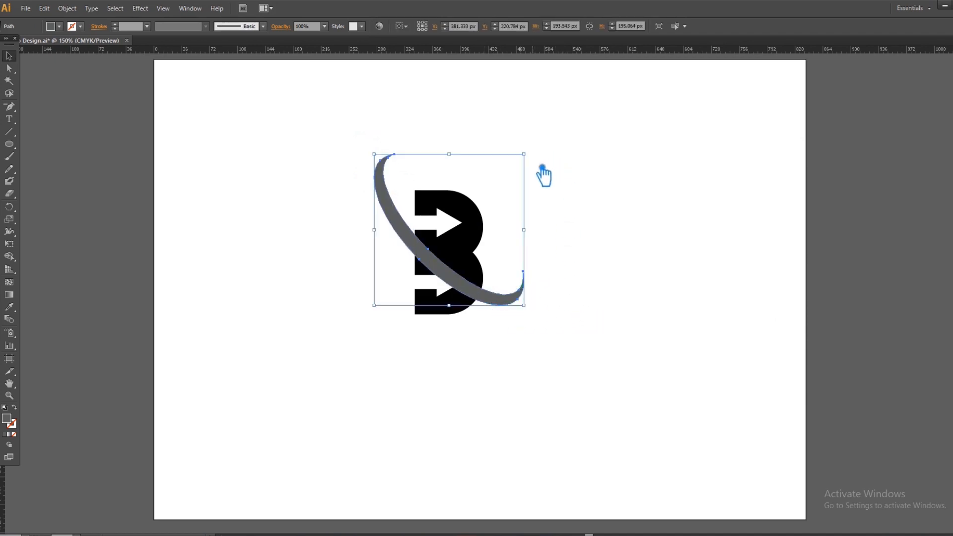
Scale the swoosh proportionally to about 149 × 150 px and rotate it slightly counterclockwise over the B.
drag(536, 160, 523, 186)
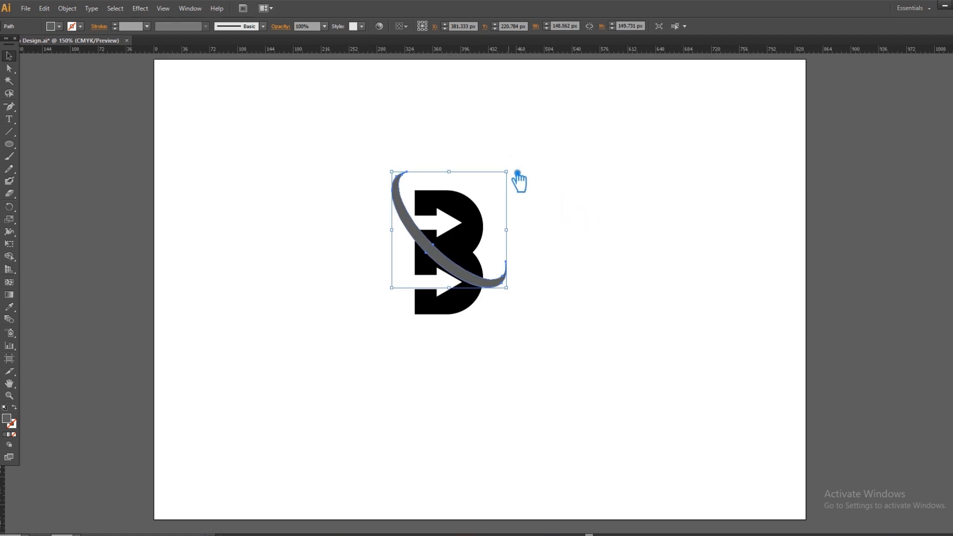
mouse_move(520, 172)
mouse_down()
mouse_move(513, 153)
mouse_move(515, 164)
mouse_up()
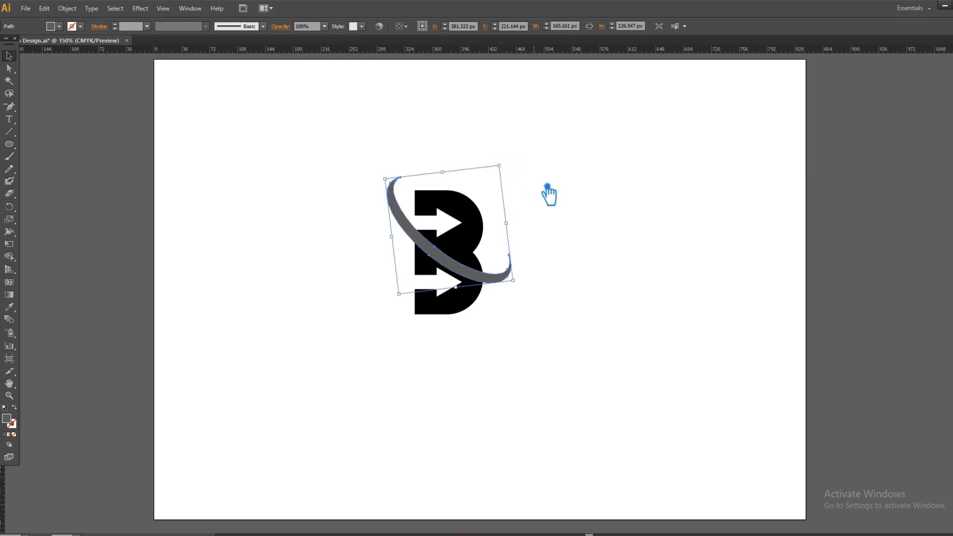
click(585, 278)
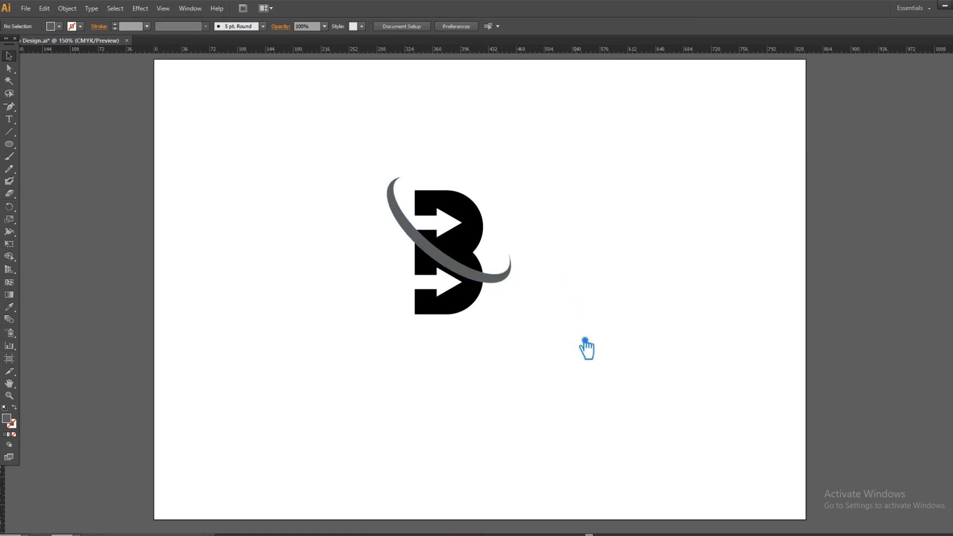
Create an offset path 5 px outside the swoosh with miter joins.
drag(575, 344, 340, 157)
click(511, 276)
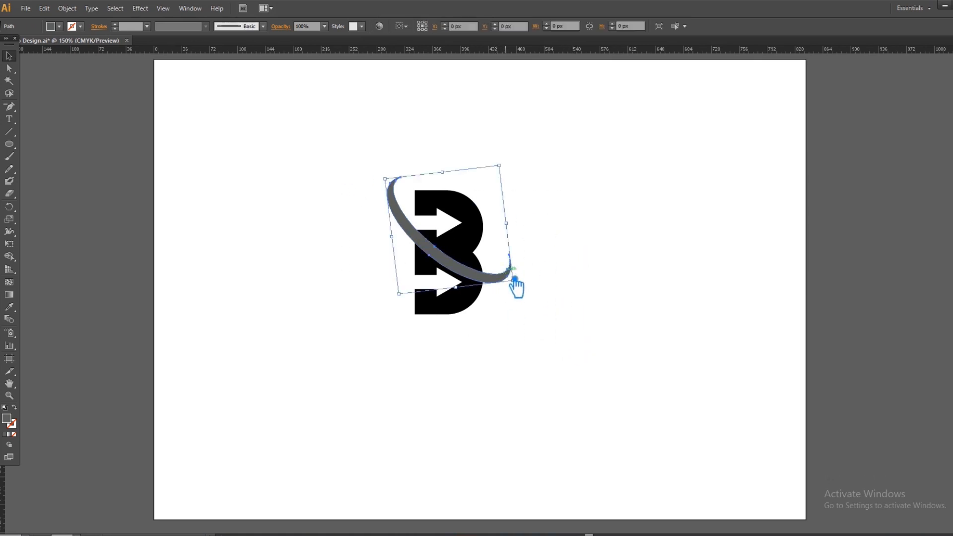
click(67, 8)
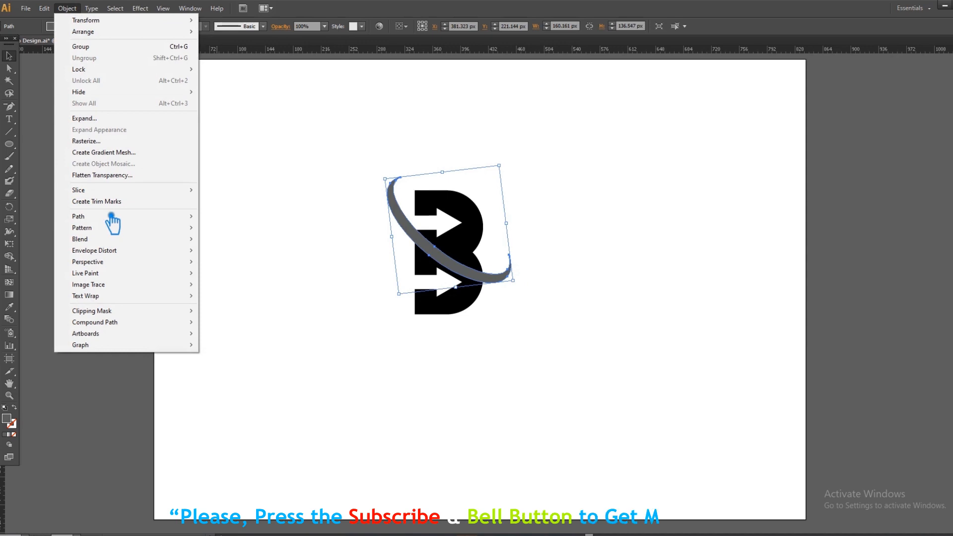
mouse_move(125, 227)
mouse_move(189, 217)
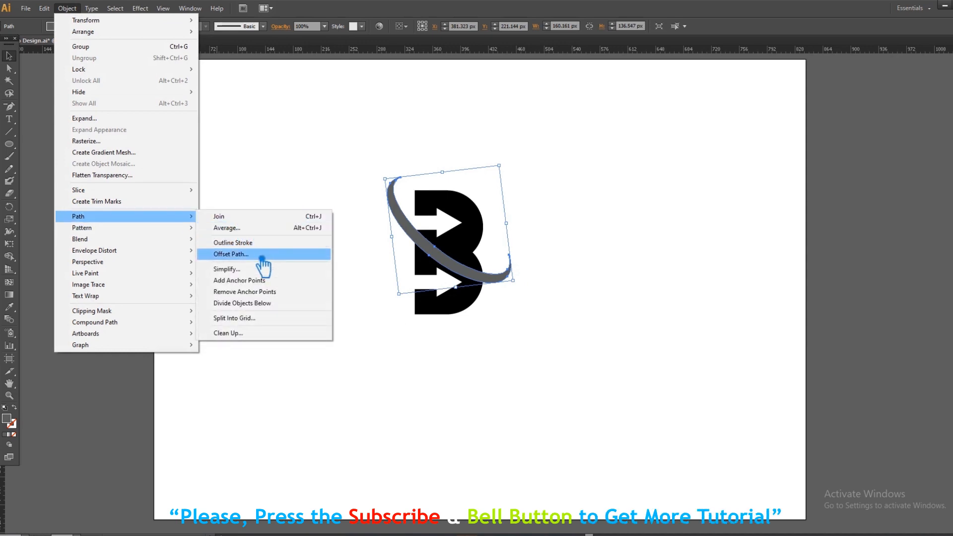
click(262, 253)
click(626, 239)
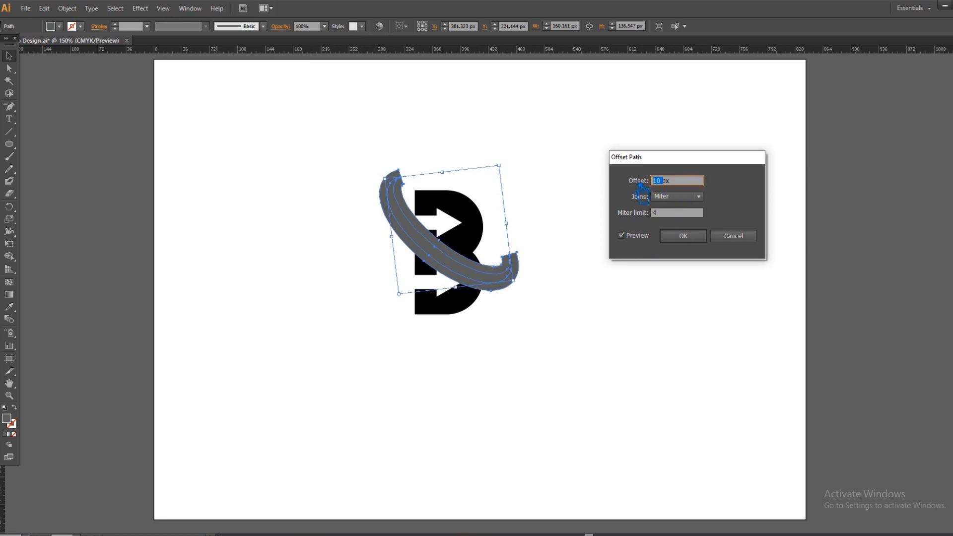
text(4)
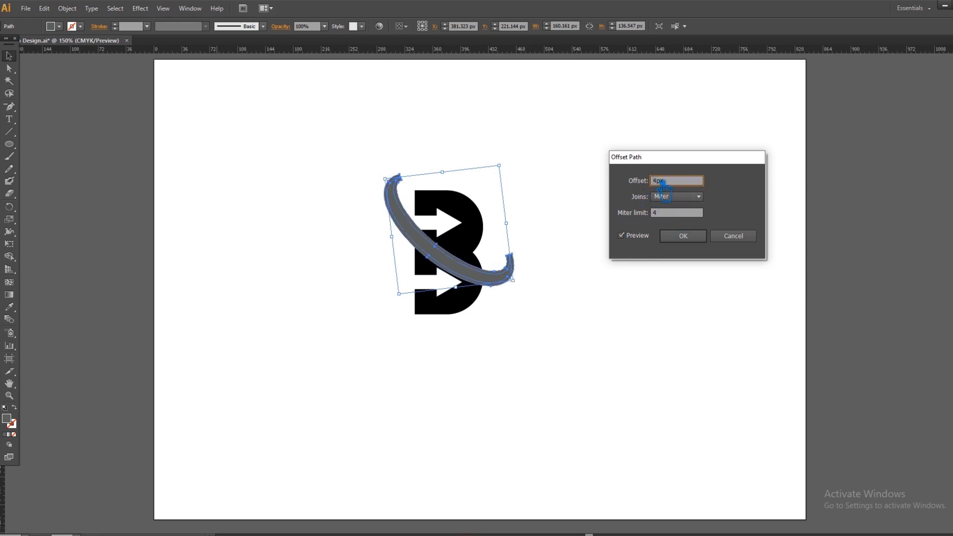
text(5)
click(683, 236)
Divide the B, the swoosh and its offset shape into separate pieces with Pathfinder, and ungroup the result.
drag(545, 357, 319, 149)
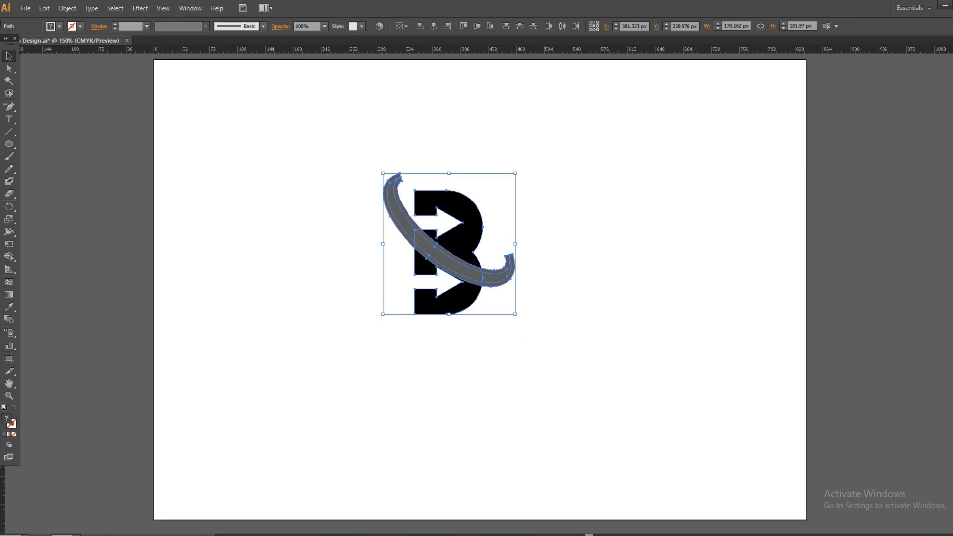
key(ctrl+shift+F9)
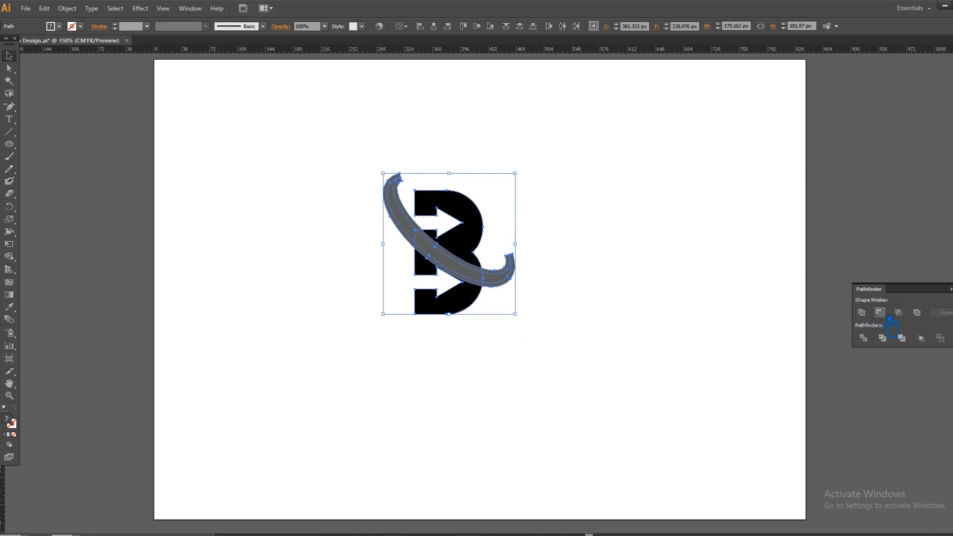
click(869, 341)
key(ctrl+shift+F9)
click(694, 267)
click(508, 276)
right_click(507, 275)
click(537, 335)
Delete the surplus offset piece around the swoosh's lower-right tip, outside the B.
click(511, 299)
click(506, 287)
click(585, 301)
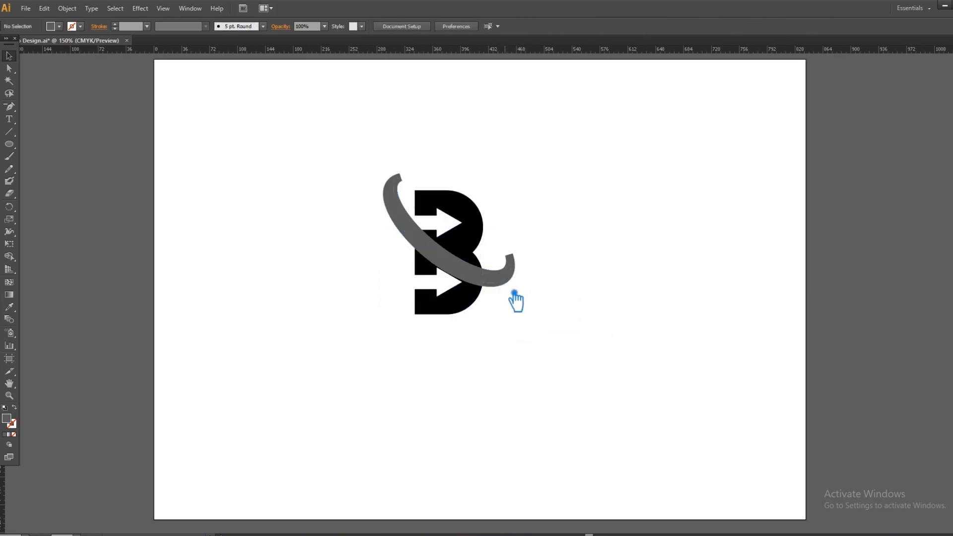
click(509, 287)
click(549, 301)
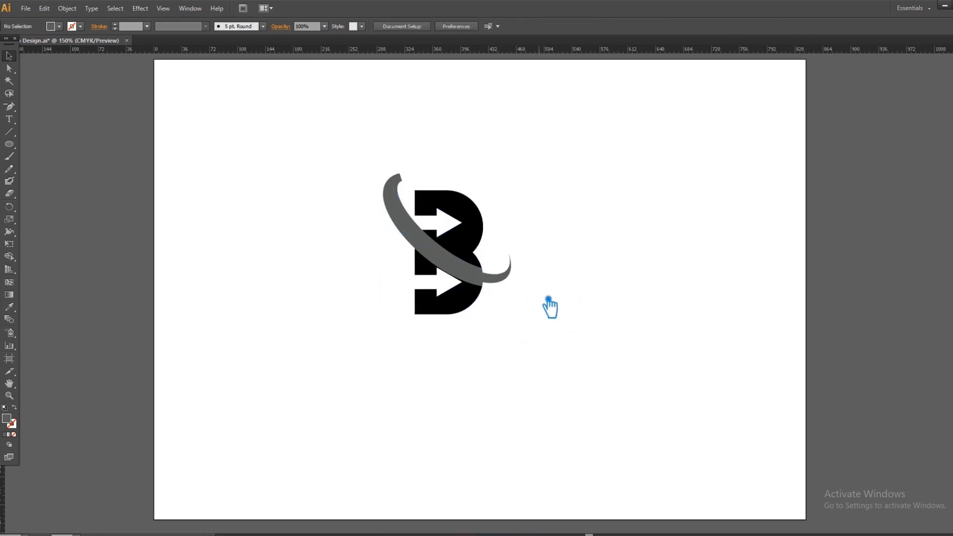
Delete the surplus offset piece around the swoosh's upper-left tip, outside the B.
click(401, 176)
key(Delete)
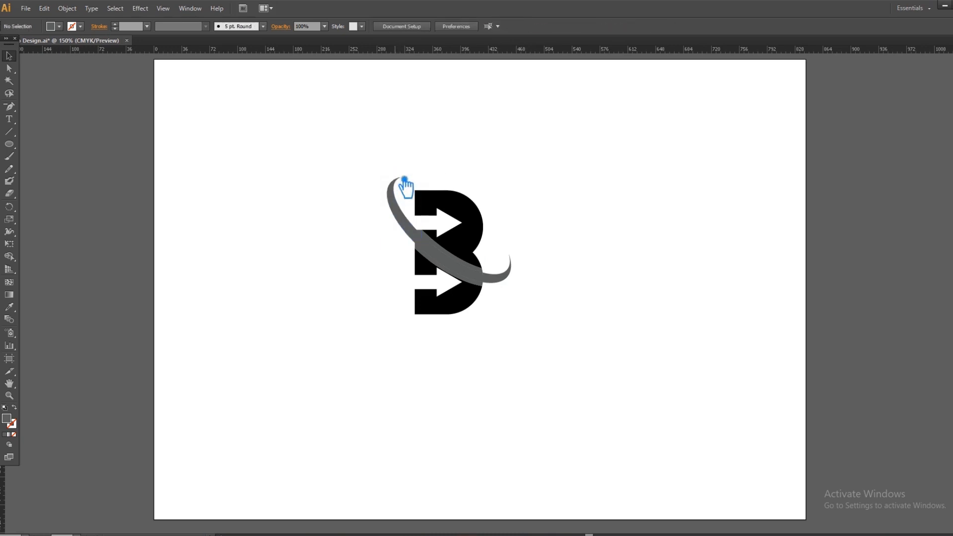
click(444, 250)
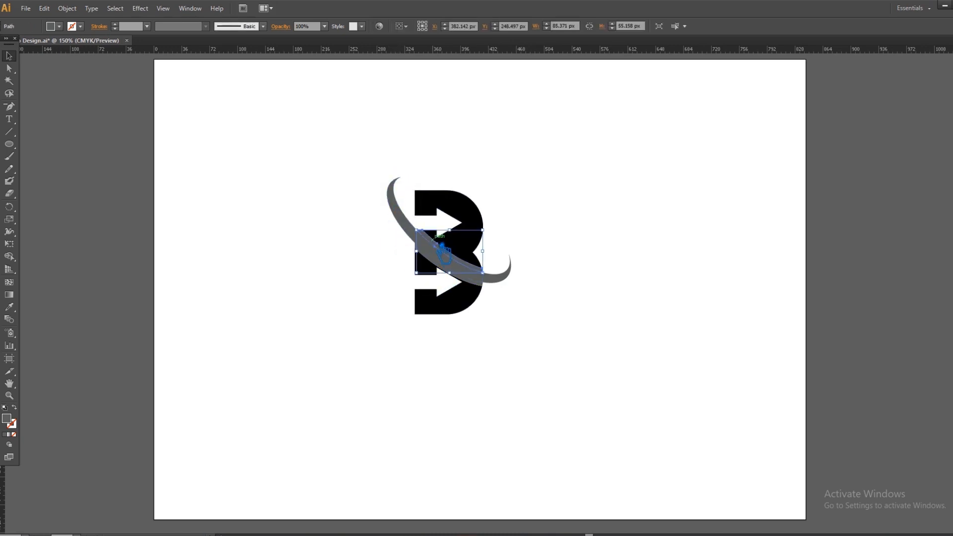
click(541, 254)
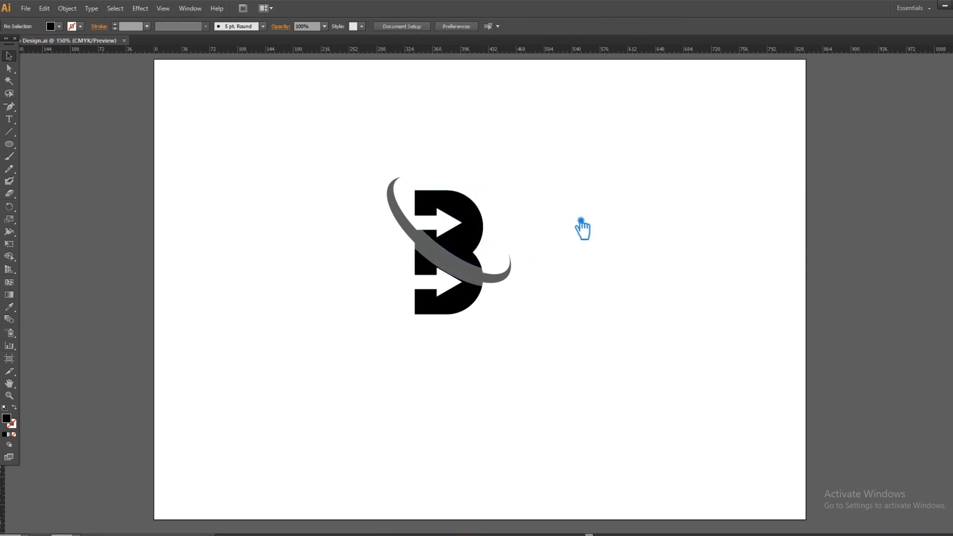
Fill the upper part of the B, above the swoosh, with a light golden tan.
click(477, 227)
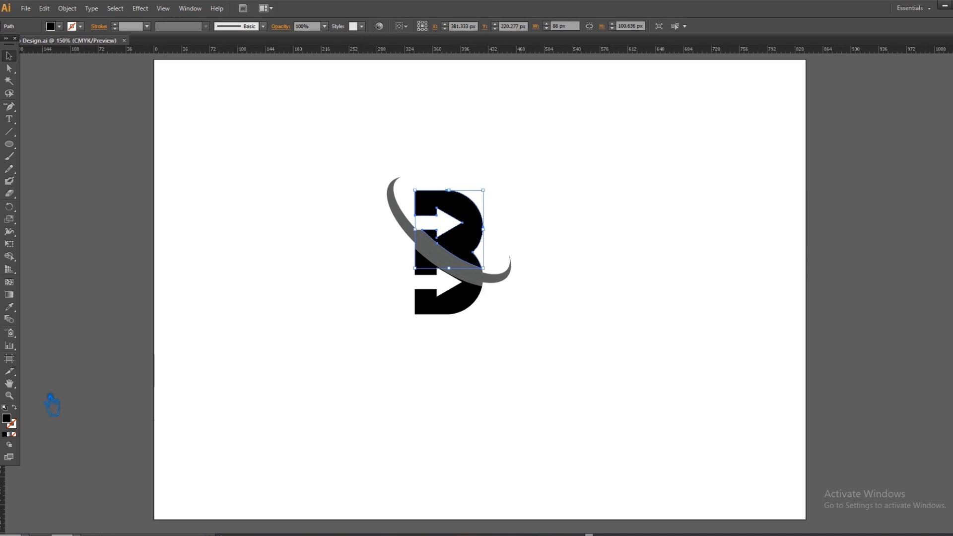
double_click(10, 420)
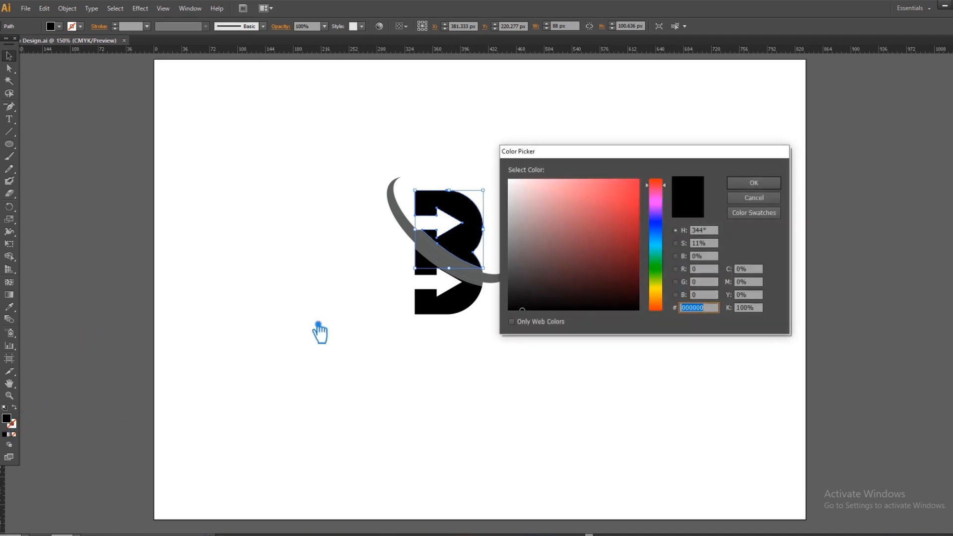
click(655, 246)
click(656, 293)
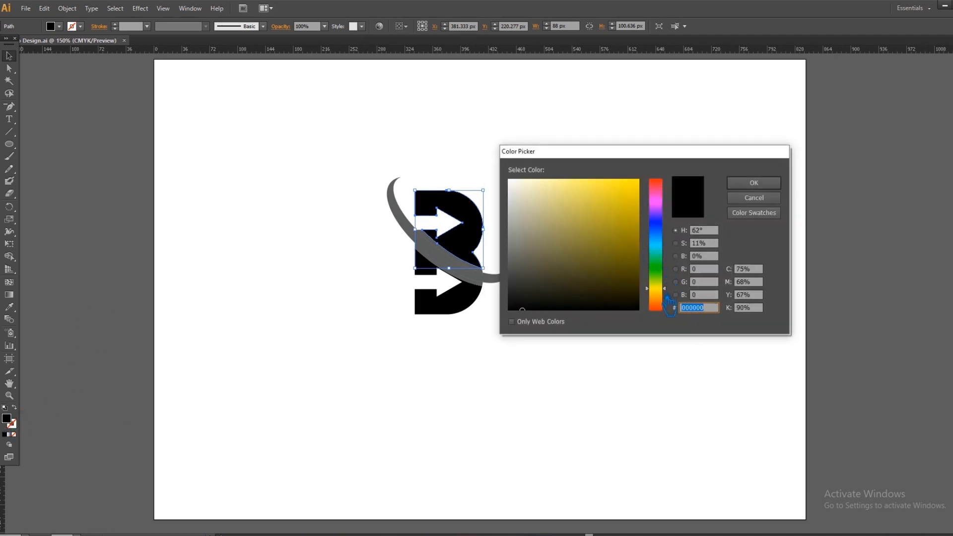
drag(571, 233, 561, 213)
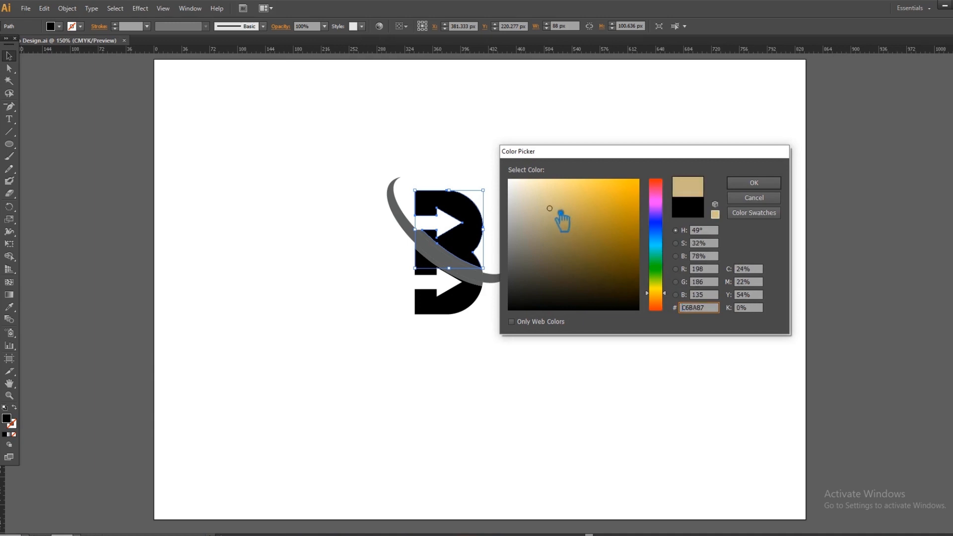
click(754, 182)
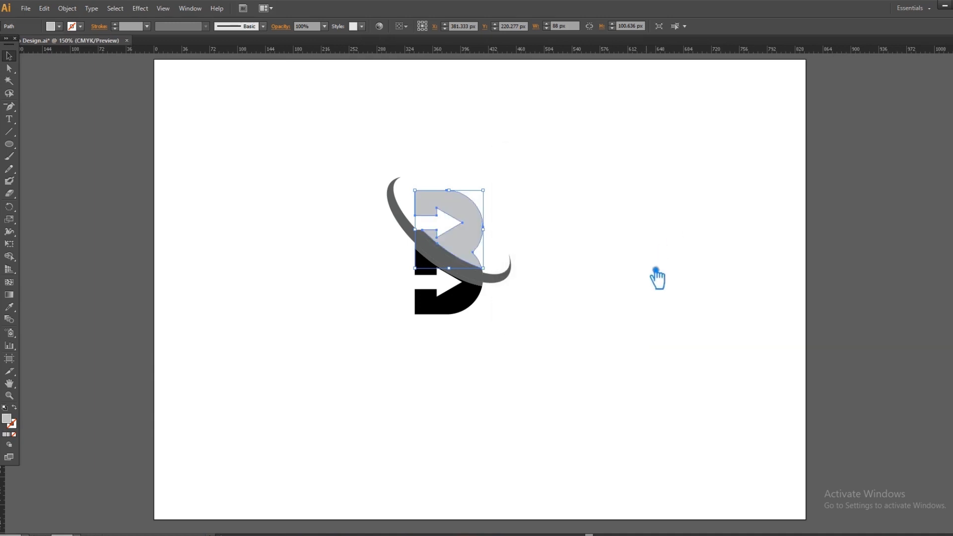
Switch the Color panel from grayscale to RGB mode so the upper B's fill is in colour, and deselect the piece.
key(F6)
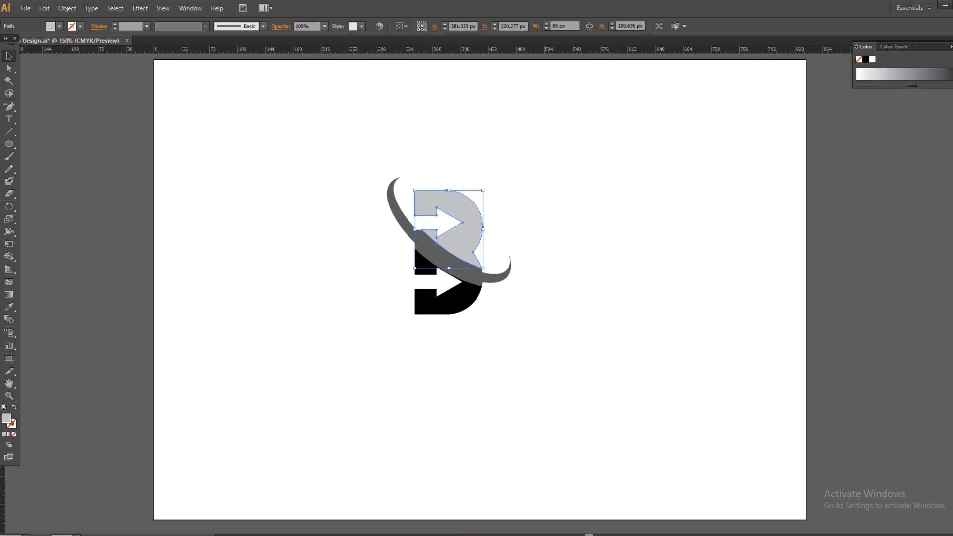
click(950, 46)
click(878, 75)
click(551, 232)
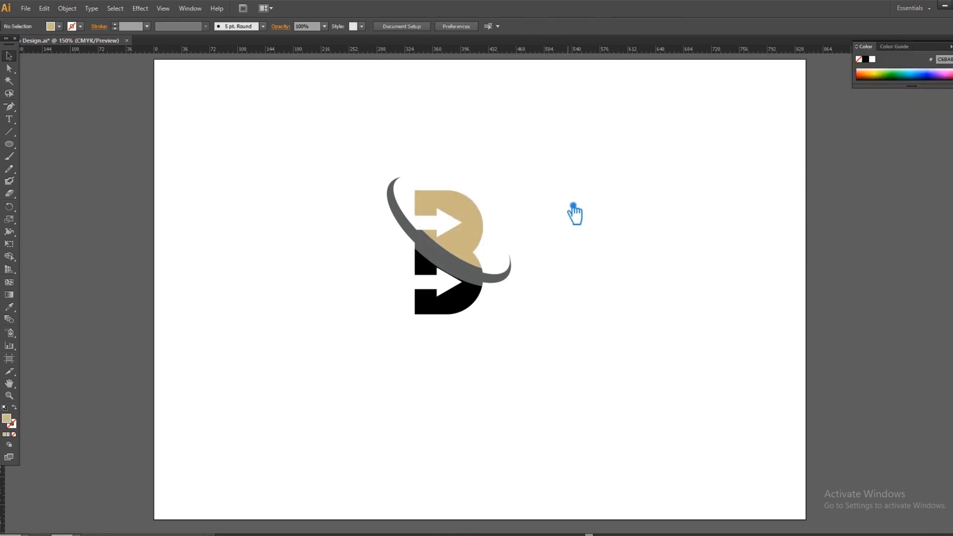
Unite the swoosh's three pieces into one shape with Pathfinder.
click(469, 271)
click(509, 278)
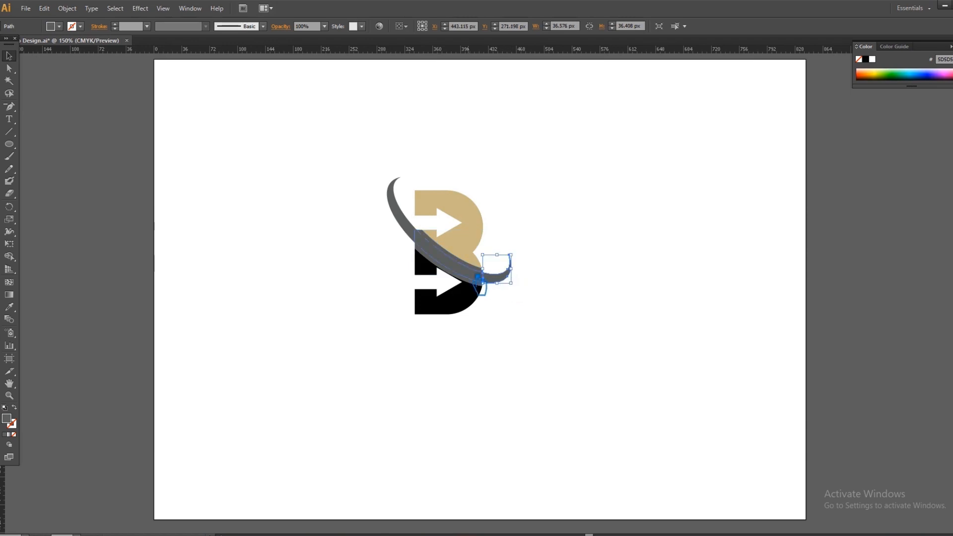
shift+click(436, 260)
shift+click(412, 226)
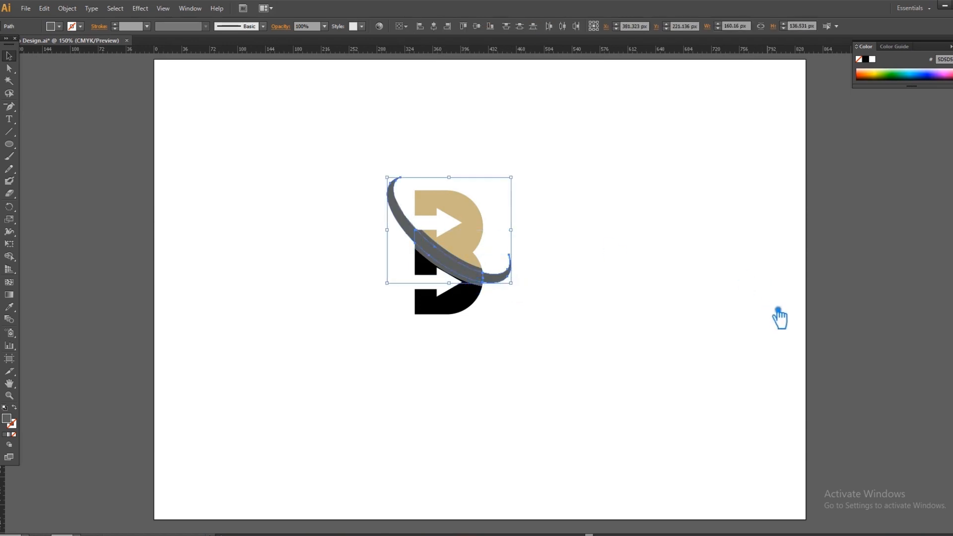
key(ctrl+shift+F9)
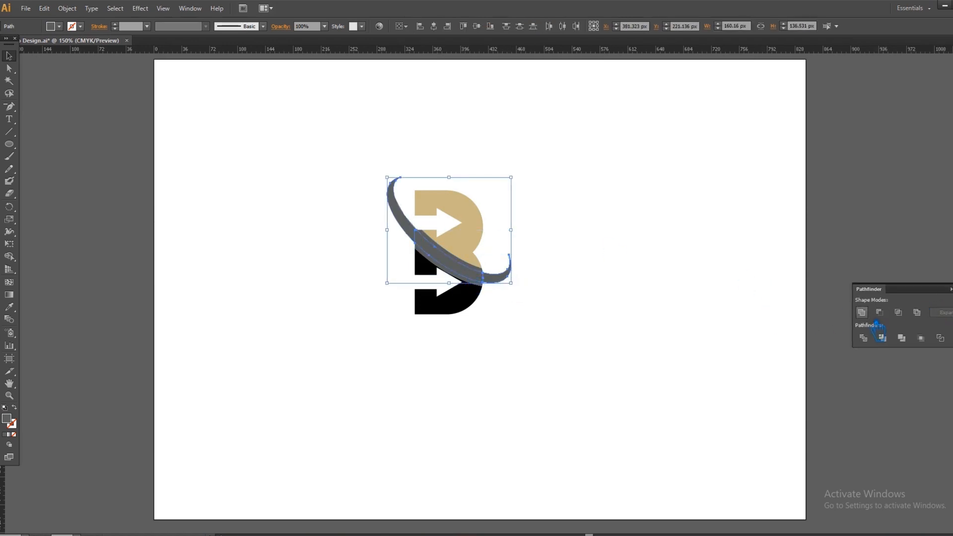
click(863, 314)
key(ctrl+shift+F9)
click(685, 301)
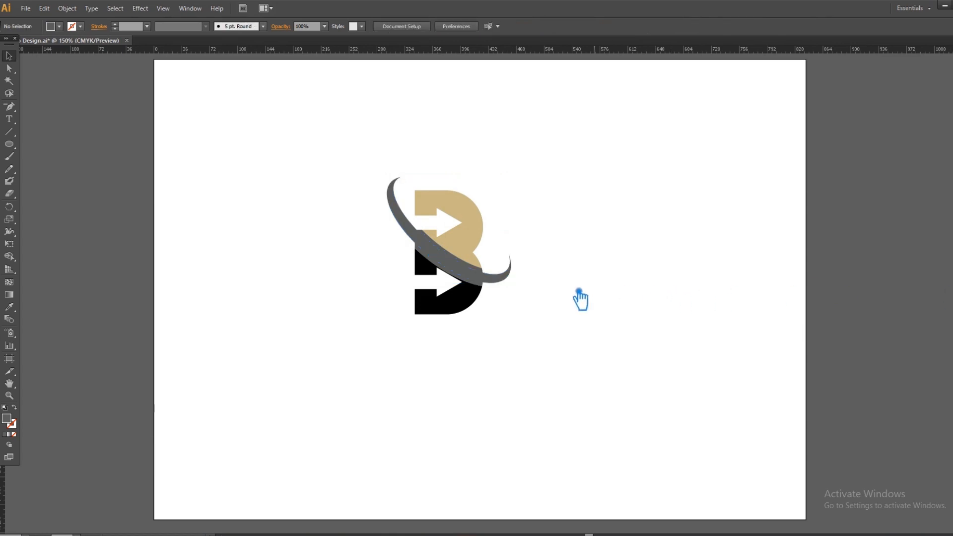
Fill the united swoosh with the upper B's tan using the Eyedropper.
click(506, 281)
click(10, 307)
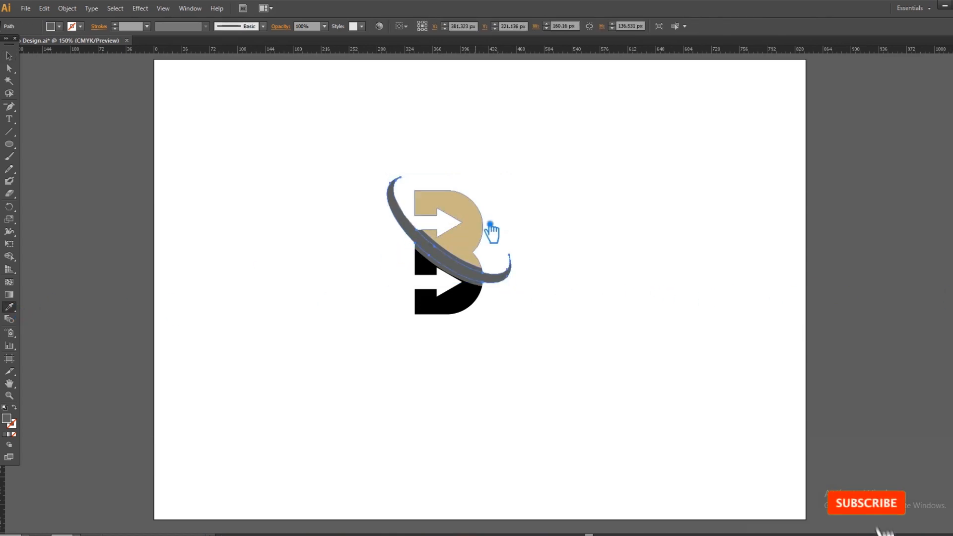
click(485, 230)
click(9, 56)
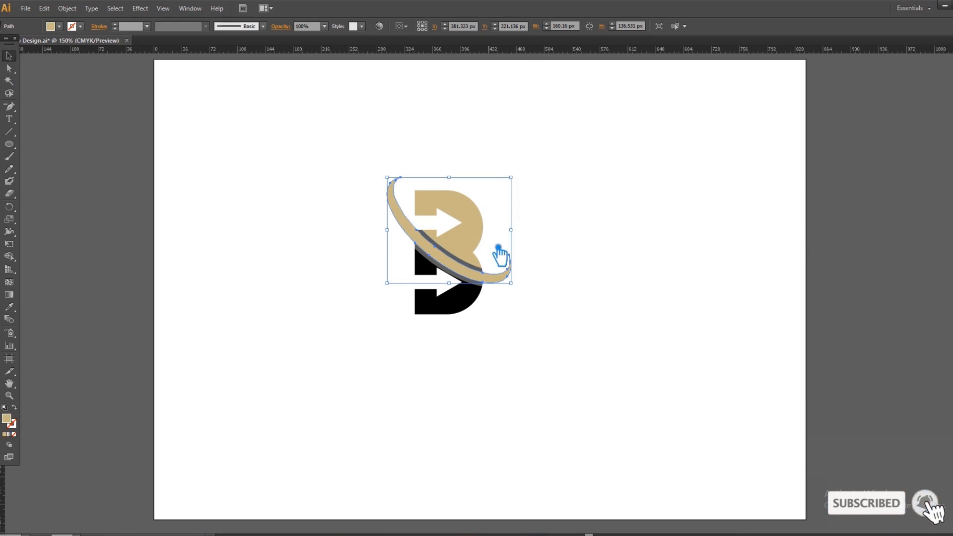
Sample the swoosh's tan onto the gap strip along its upper edge and darken that fill to brown 8C7857.
click(464, 263)
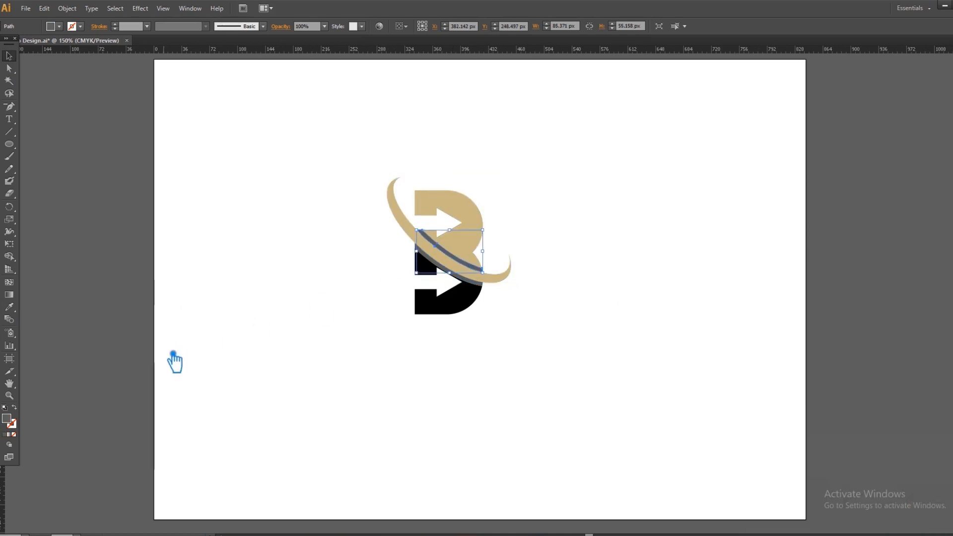
click(10, 307)
click(442, 266)
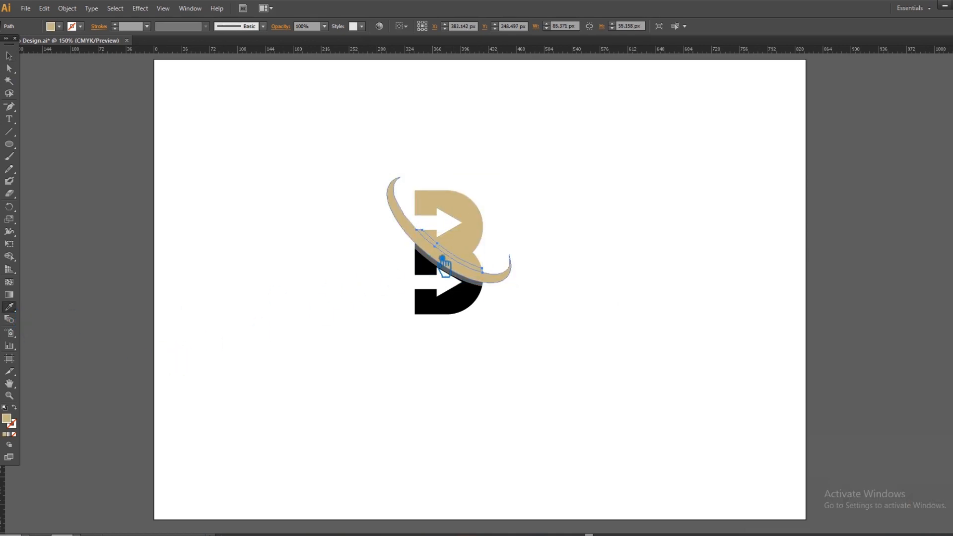
double_click(14, 422)
click(560, 233)
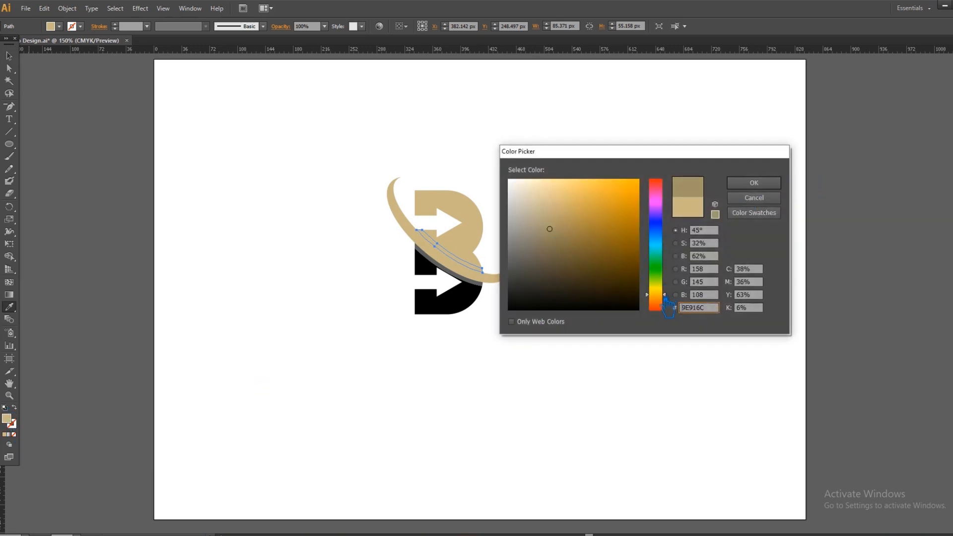
drag(671, 303, 669, 304)
drag(562, 236, 569, 245)
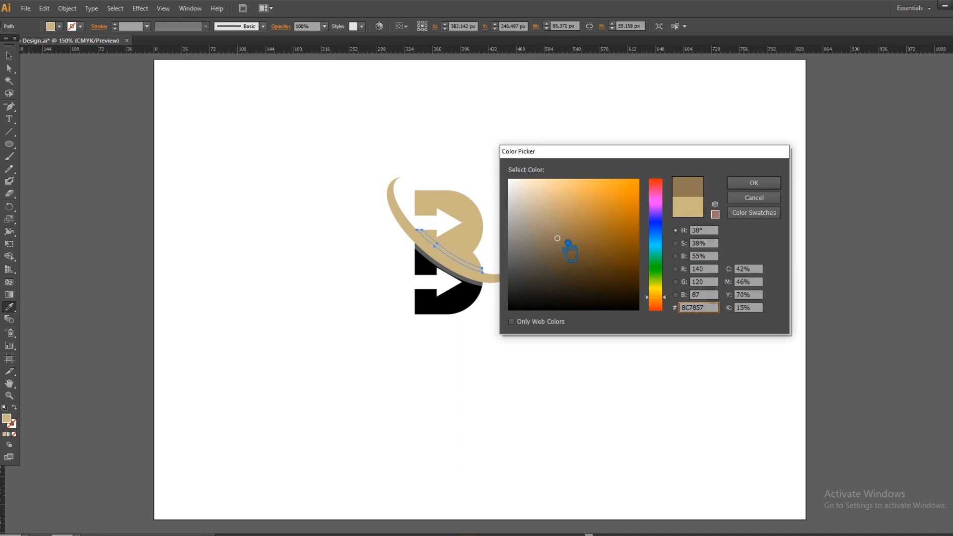
click(751, 183)
click(13, 57)
click(456, 166)
Apply the upper gap strip's brown to the upper part of the B with the Eyedropper.
click(482, 221)
click(10, 308)
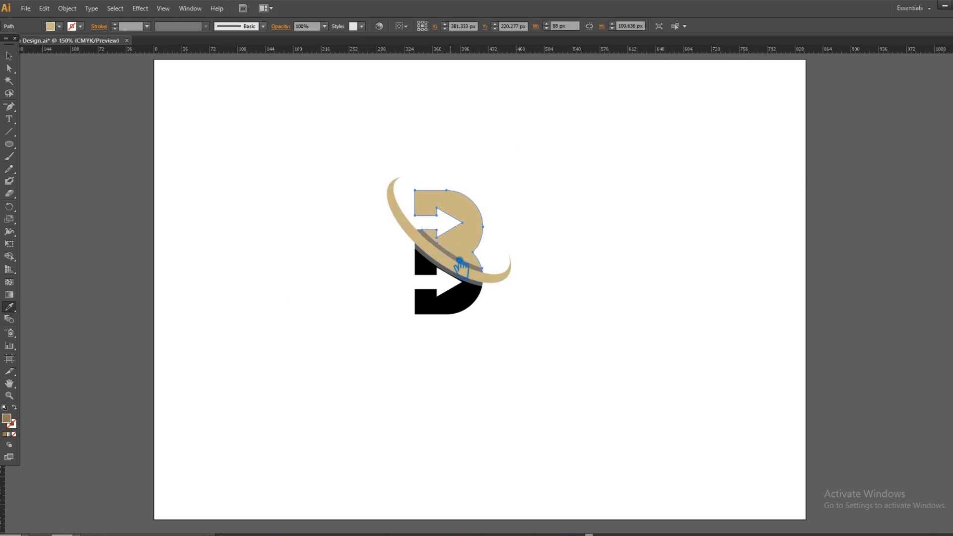
click(460, 262)
click(9, 55)
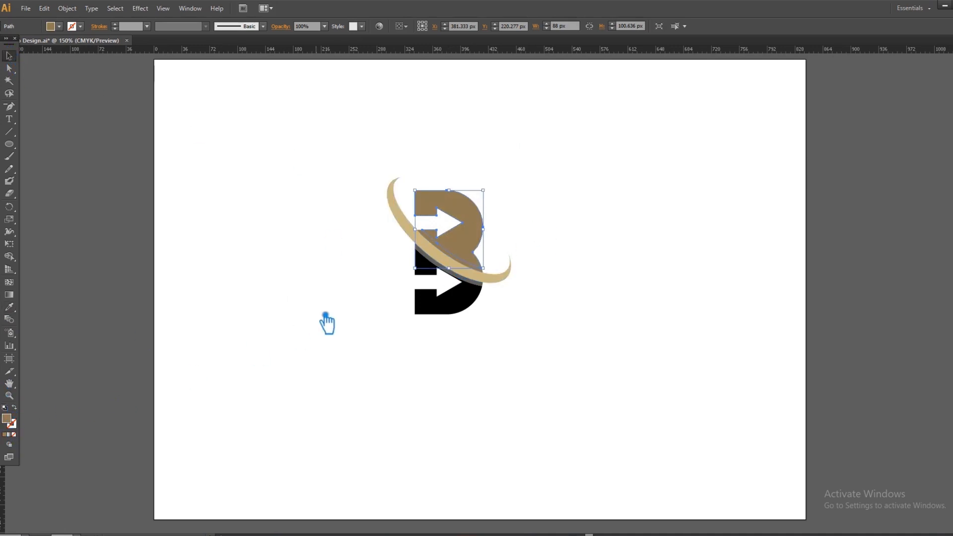
Sample the upper B's brown onto the swoosh and lighten the swoosh's fill to a lighter tan-brown.
click(409, 226)
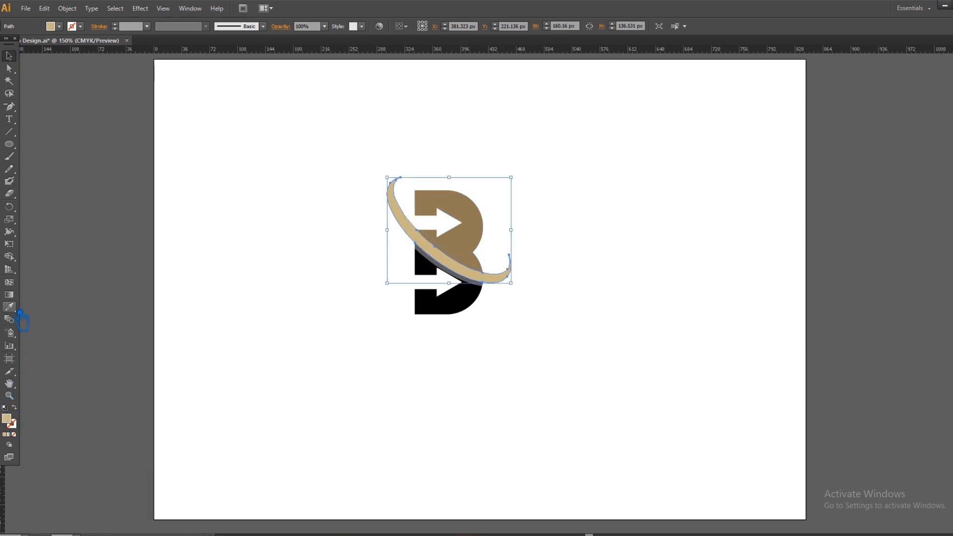
click(484, 219)
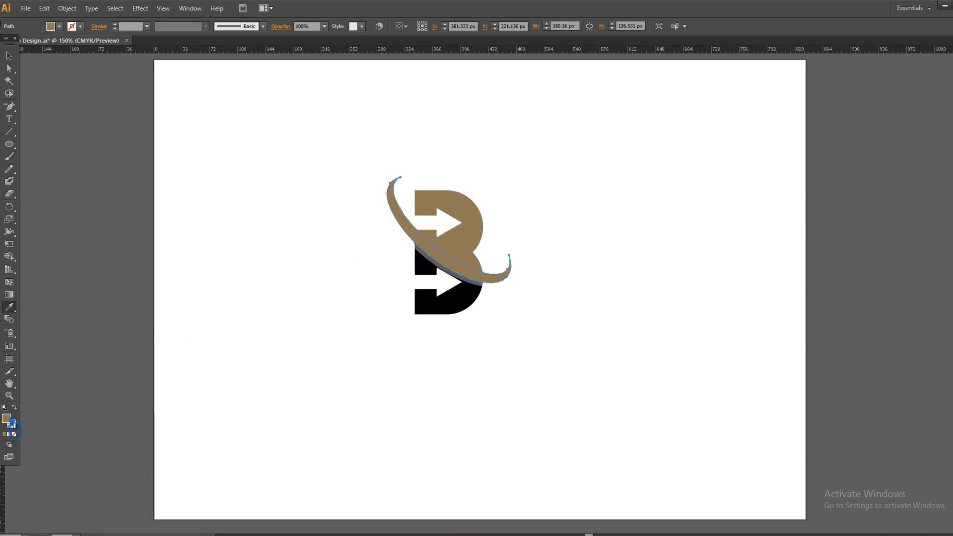
double_click(6, 419)
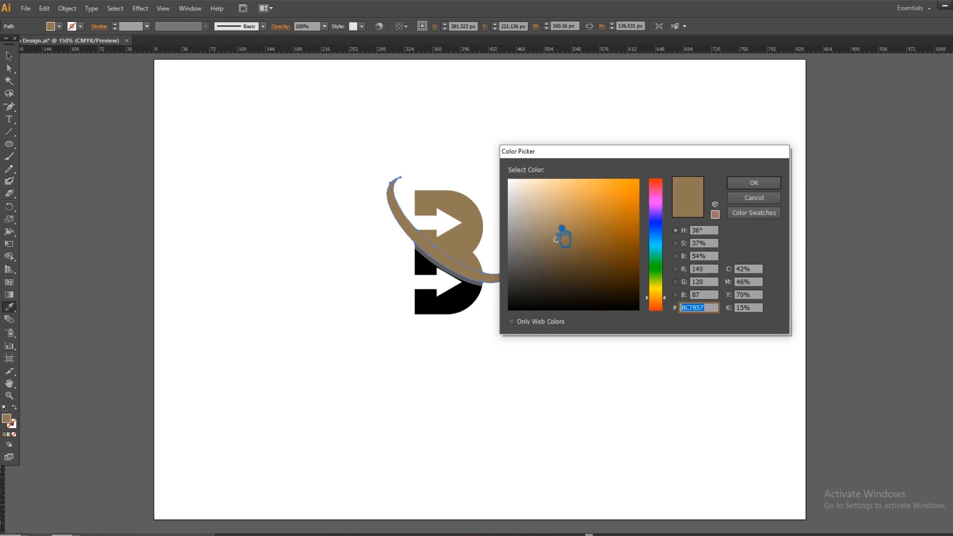
click(765, 182)
click(9, 56)
click(280, 122)
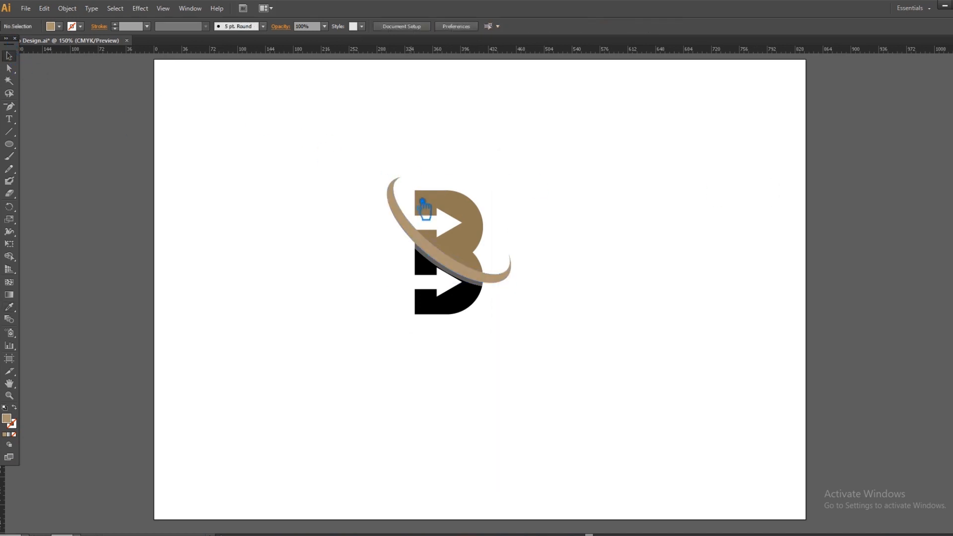
Apply the swoosh's lighter tan-brown to the upper part of the B with the Eyedropper.
click(476, 228)
click(18, 309)
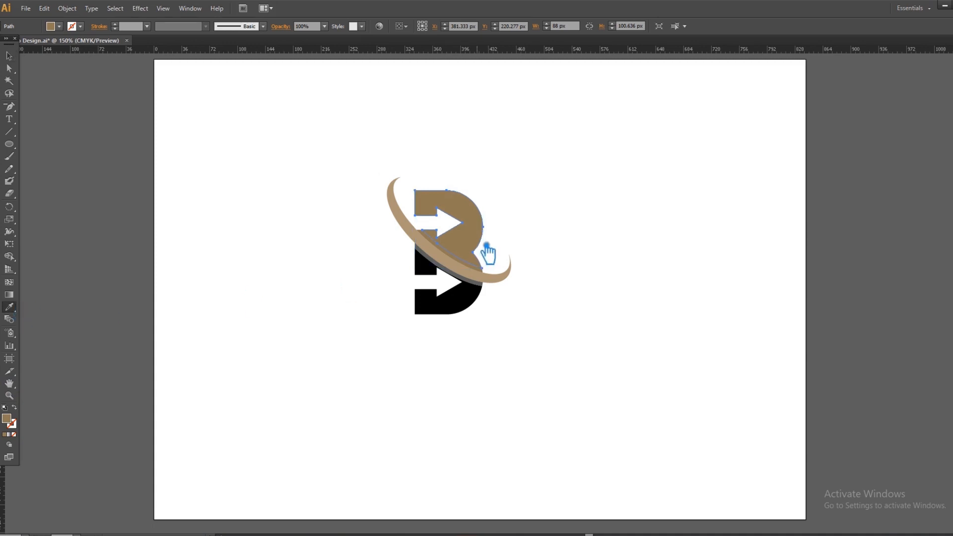
click(447, 266)
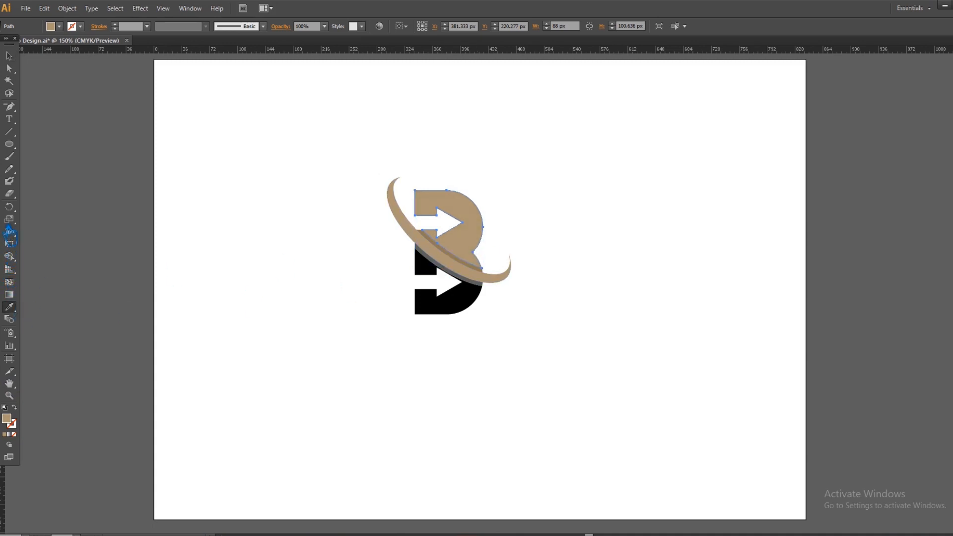
click(9, 53)
click(350, 169)
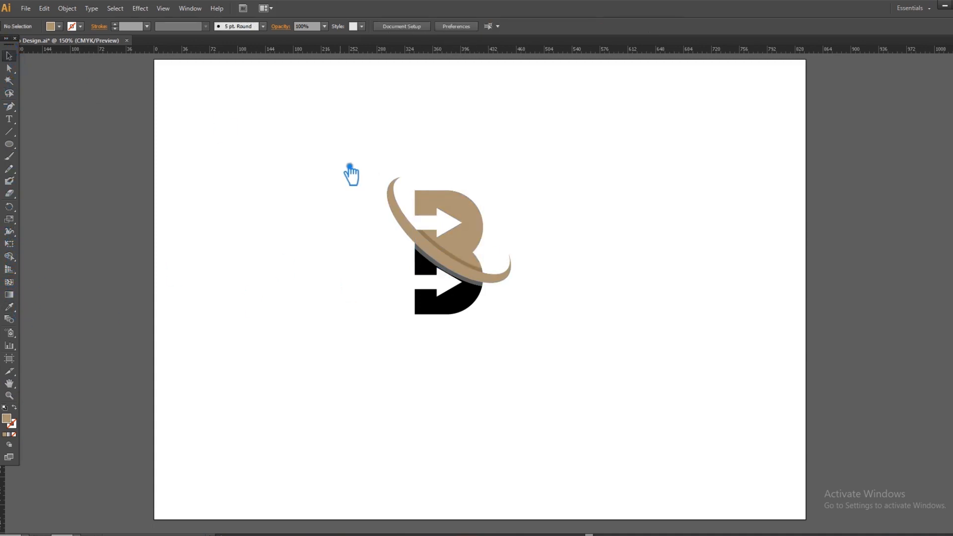
Darken the upper B's fill slightly to about 938067.
click(479, 231)
double_click(8, 421)
click(559, 240)
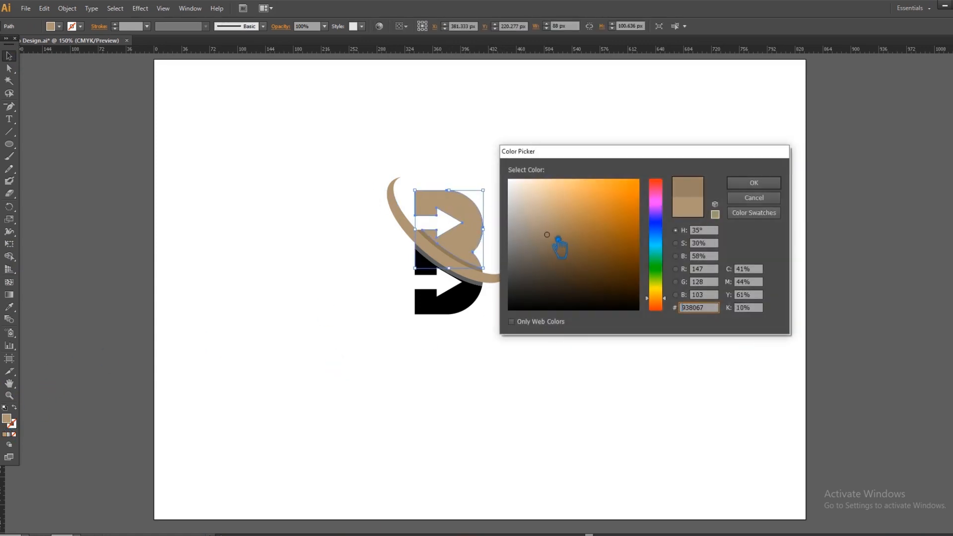
click(754, 183)
click(700, 195)
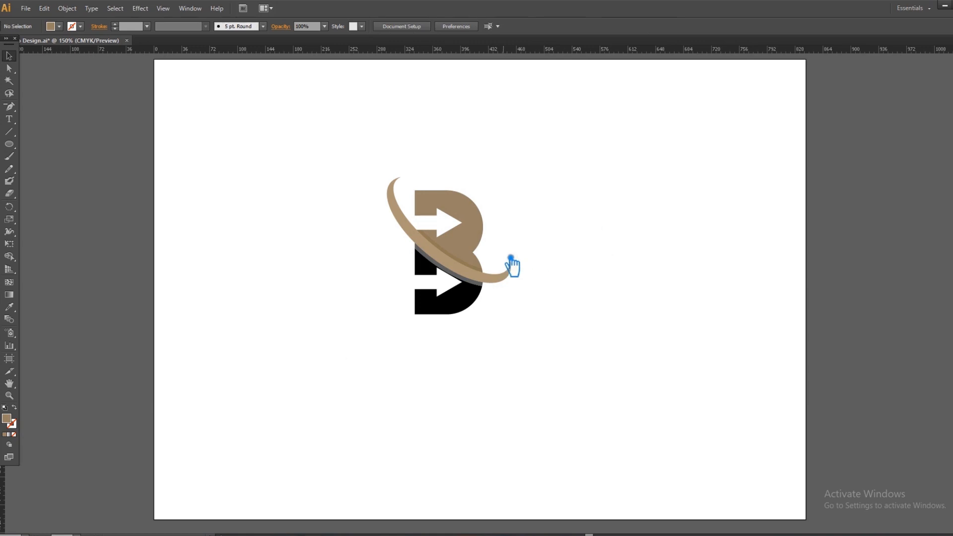
Sample the upper B's colour onto the gap strip above the swoosh and darken it to about 776552 as a shadow.
click(463, 263)
click(15, 311)
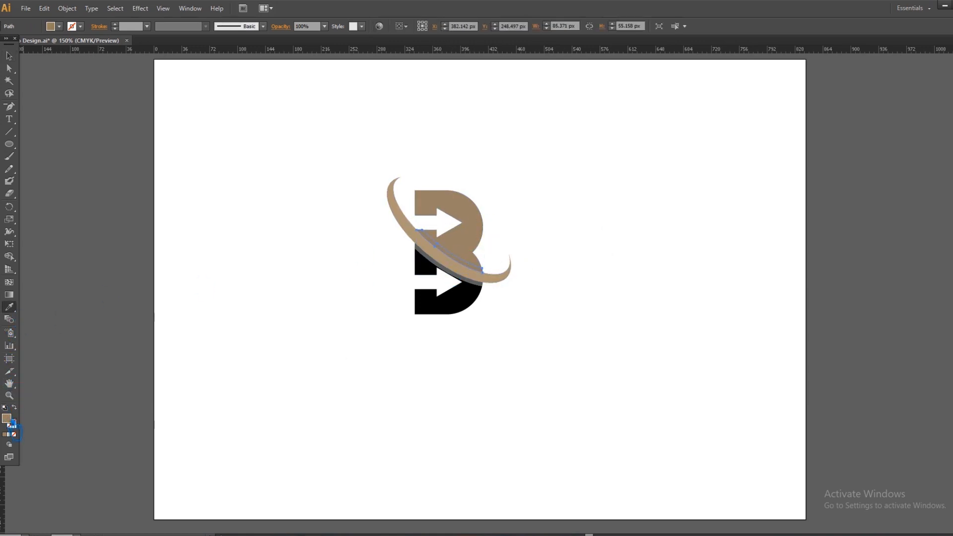
double_click(10, 422)
click(549, 249)
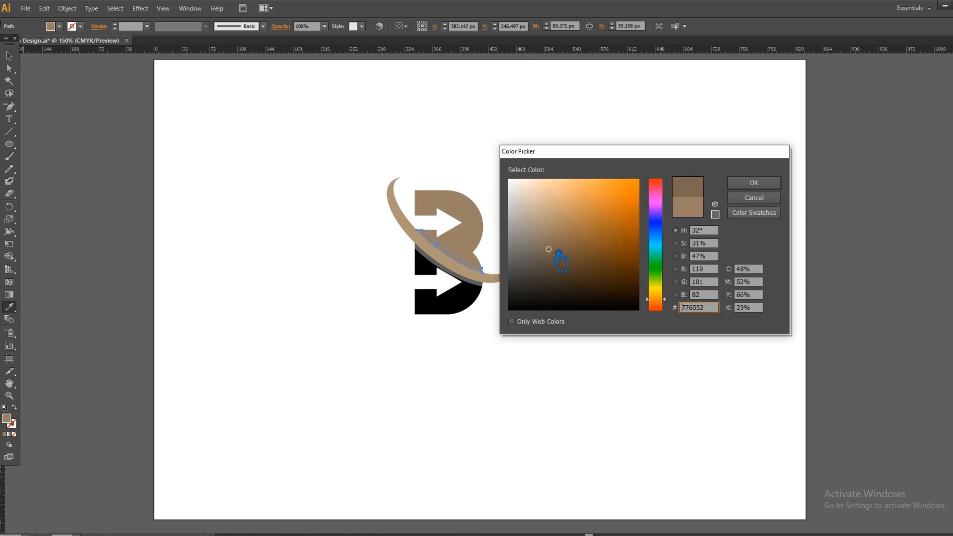
click(765, 198)
click(9, 55)
click(283, 138)
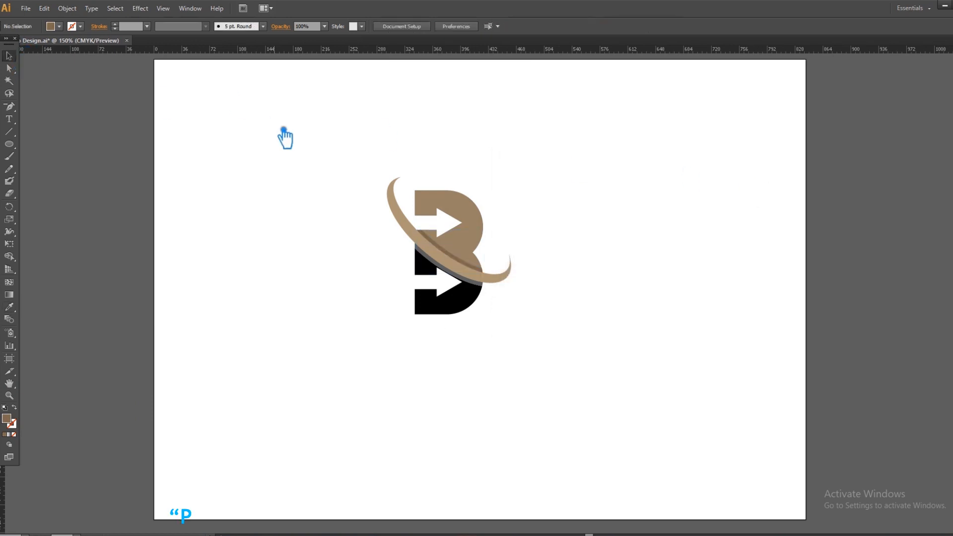
click(469, 312)
click(527, 312)
click(478, 281)
click(493, 315)
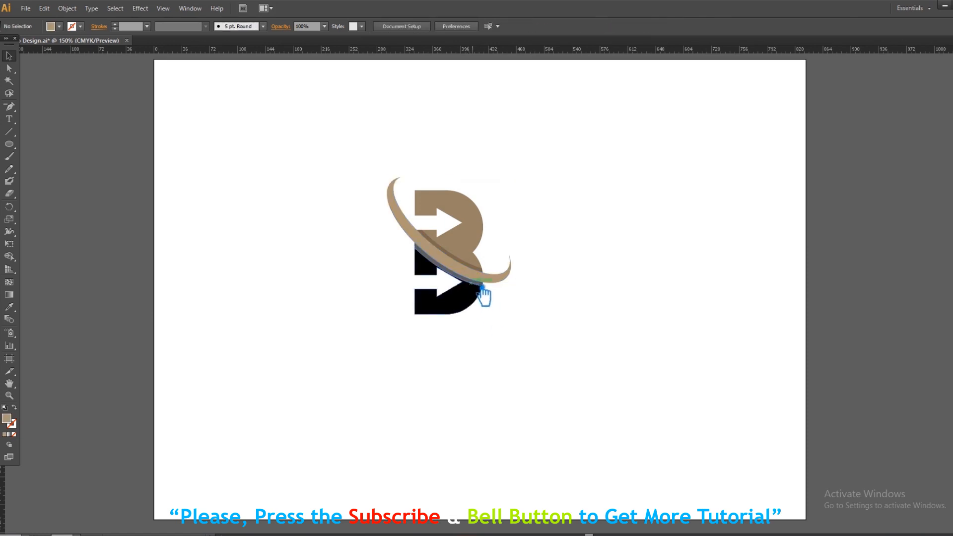
Sample the upper B's brown onto the black lower part of the B and darken its fill to 605243.
click(468, 304)
click(10, 308)
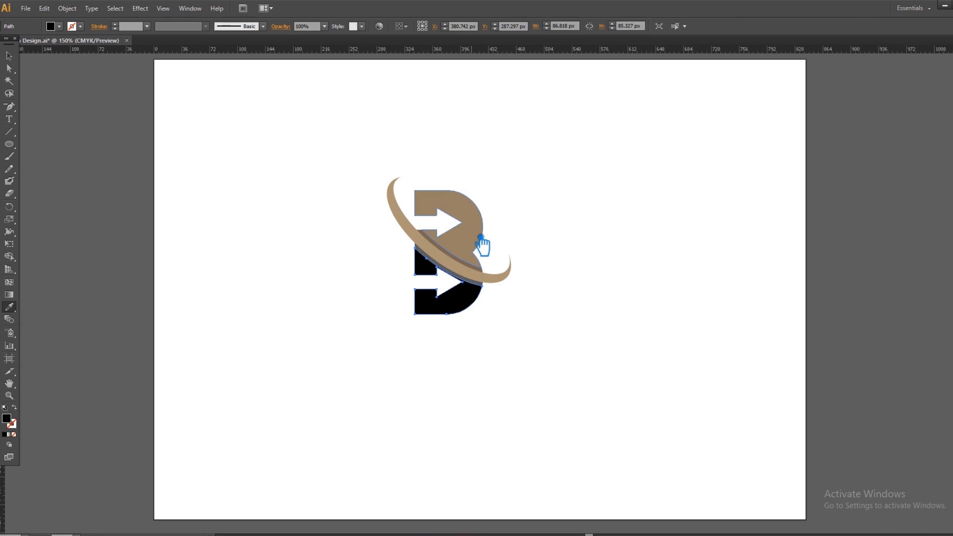
click(481, 237)
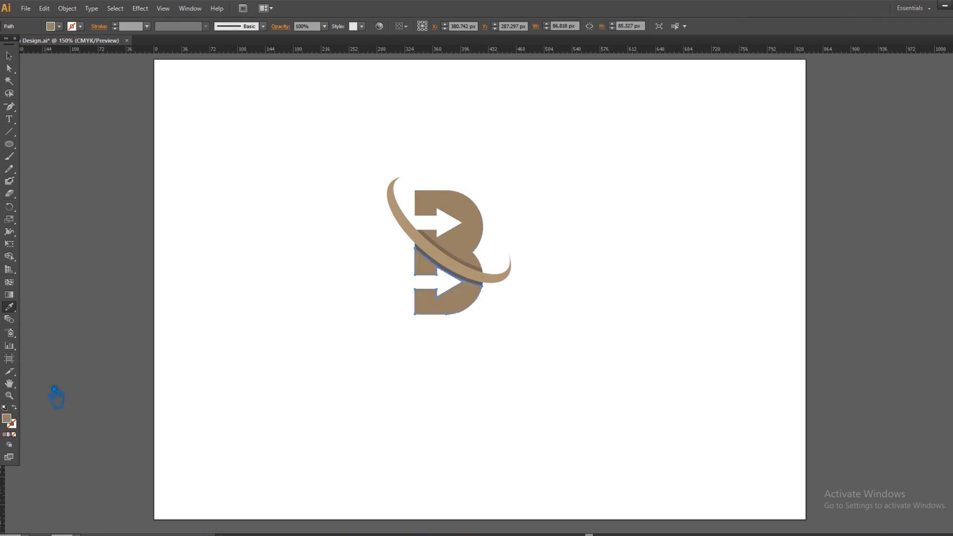
double_click(8, 419)
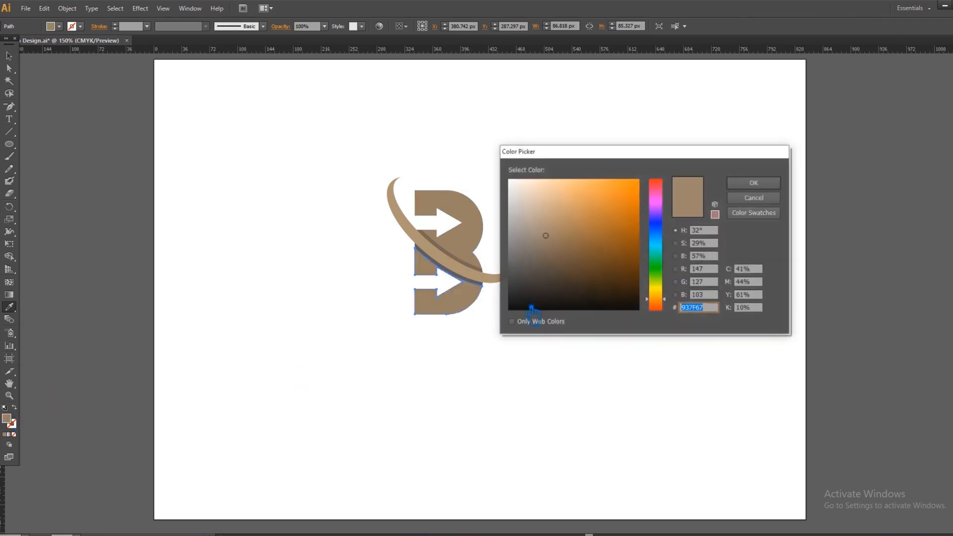
click(552, 255)
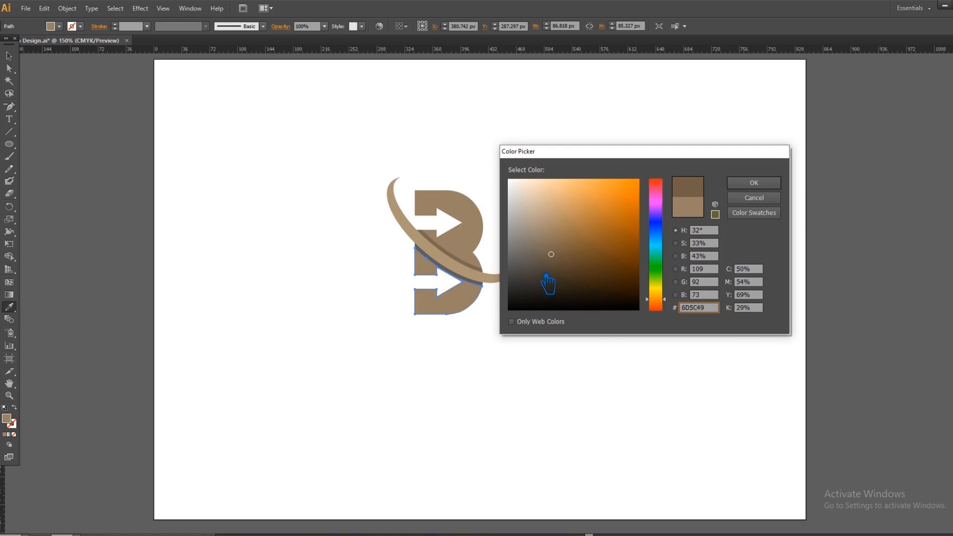
click(755, 183)
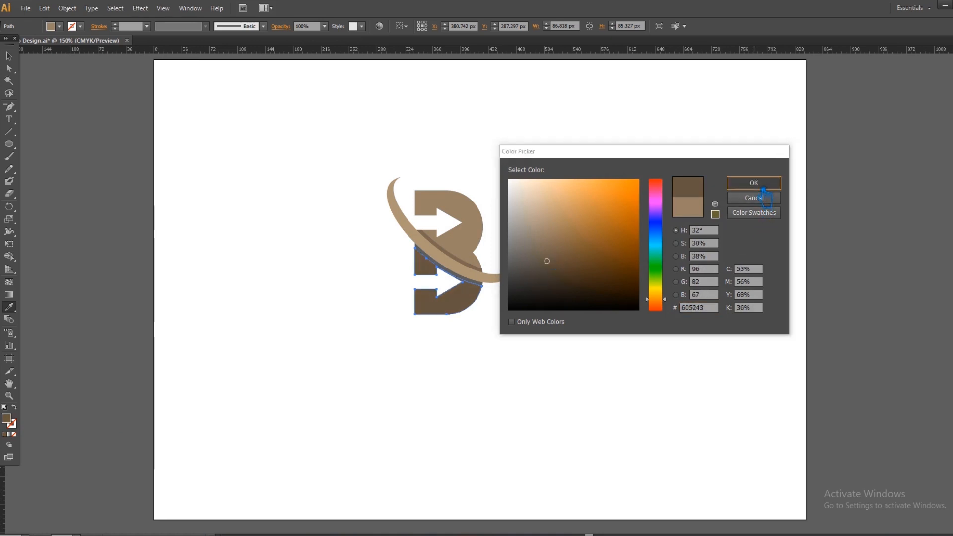
key(v)
click(228, 121)
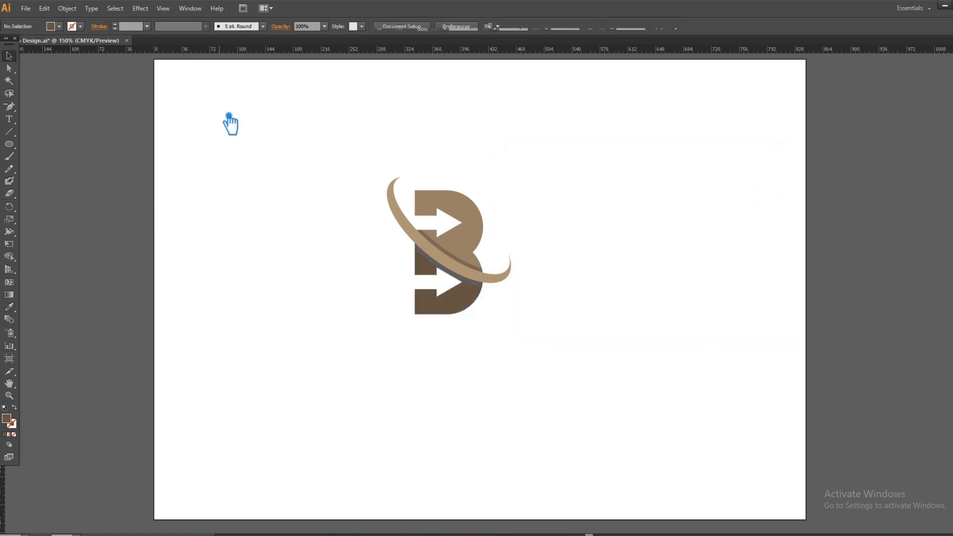
Apply the brown shadow colour of the strip above the swoosh to the grey strip below it with the Eyedropper.
click(467, 271)
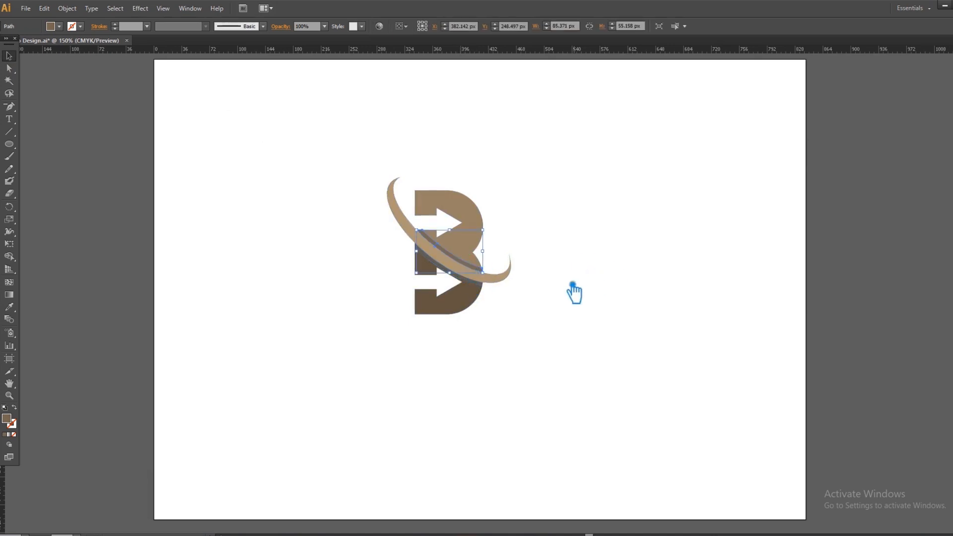
drag(477, 275, 476, 289)
click(8, 307)
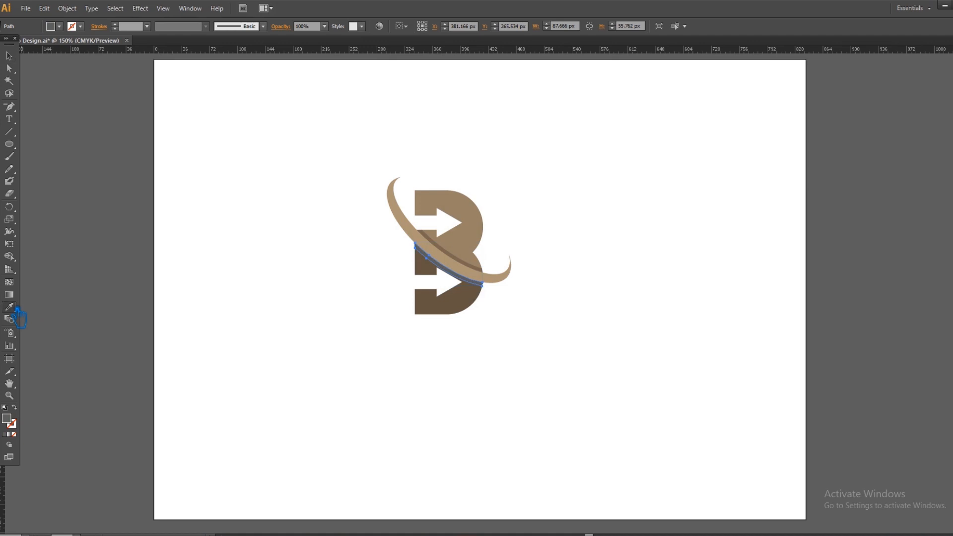
click(460, 262)
click(310, 167)
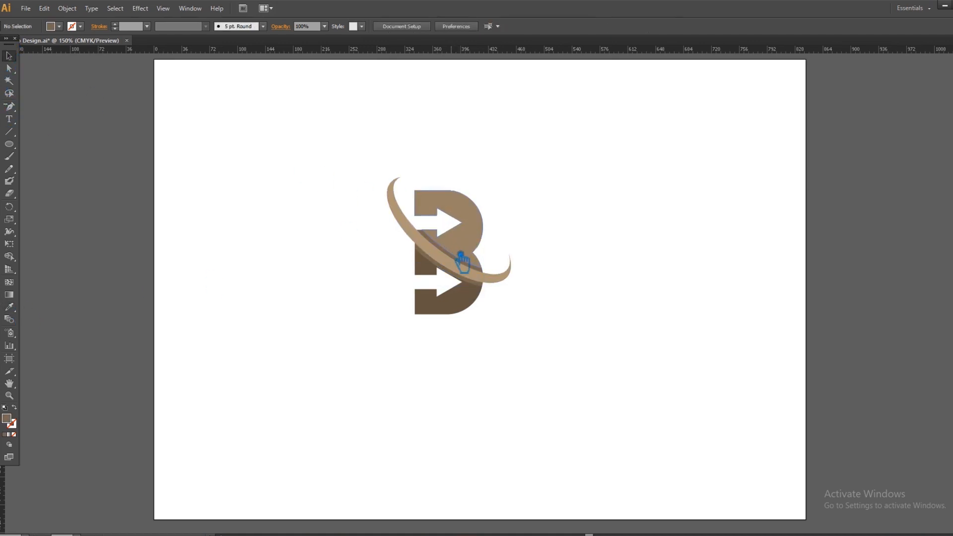
Delete the shadow strip above the swoosh, leaving a white gap between the swoosh and the upper B.
click(453, 255)
key(Delete)
drag(553, 354, 315, 160)
click(311, 167)
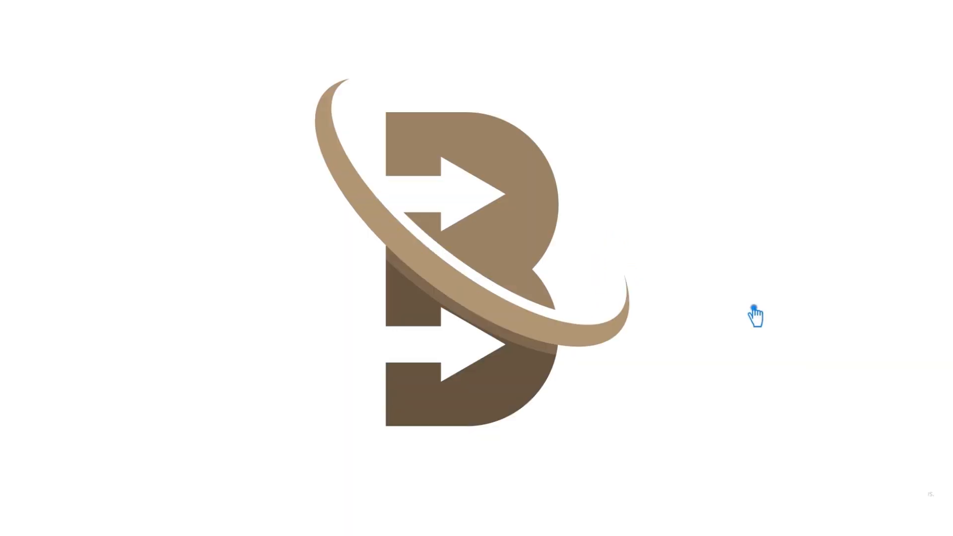